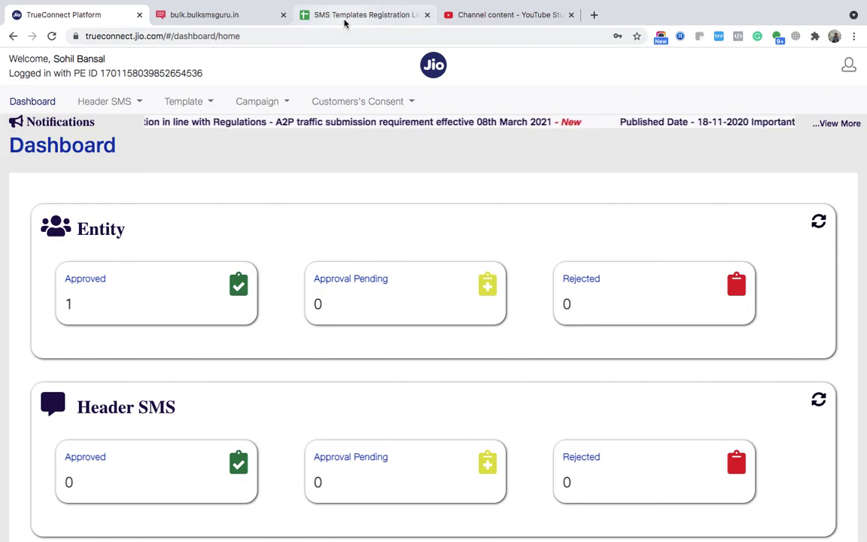
- Bring up the SMS Templates Registration List 2021 spreadsheet beside the TrueConnect portal
{"action": "left_click", "coordinate": [345, 21]}
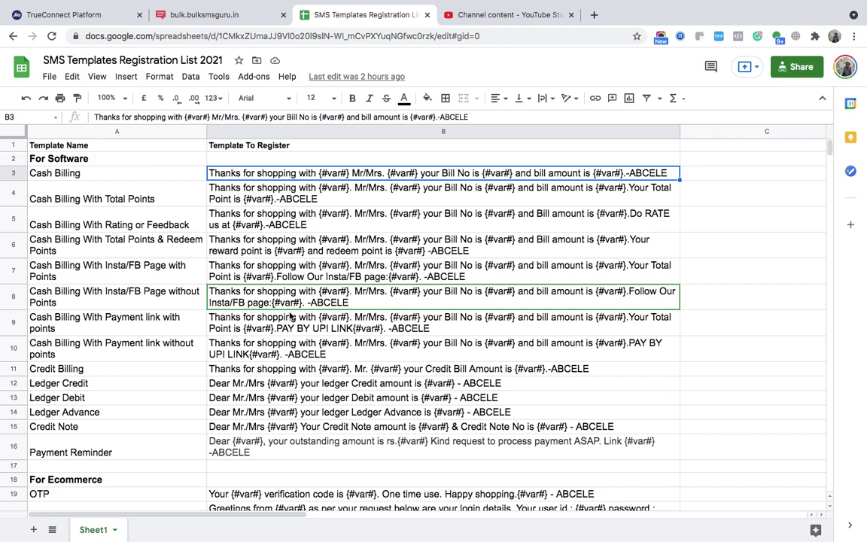
- In For Ecommerce, select names A19–A24: OTP, Forget password, New Order COD/ONLINE, Order Accept, Order Cancelled
{"action": "scroll", "coordinate": [290, 316], "scroll_direction": "down", "scroll_amount": 5}
{"action": "scroll", "coordinate": [290, 316], "scroll_direction": "down", "scroll_amount": 2}
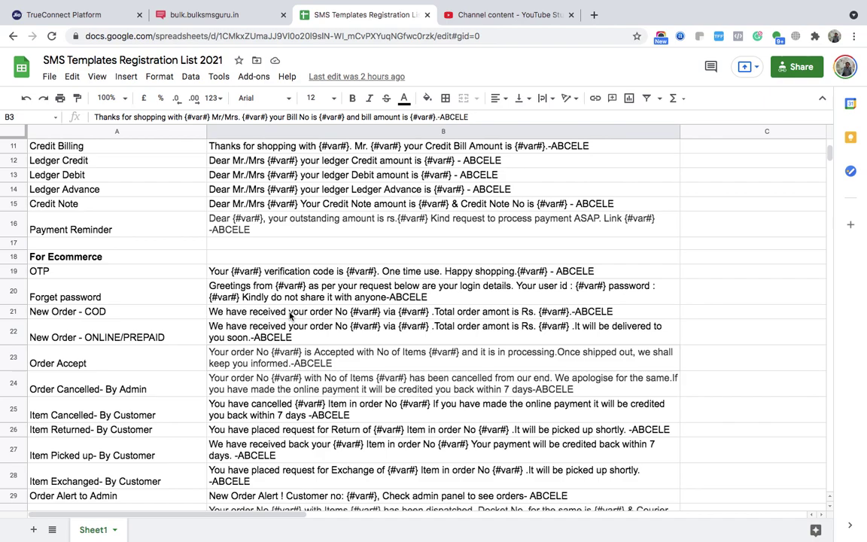
{"action": "scroll", "coordinate": [290, 316], "scroll_direction": "down", "scroll_amount": 3}
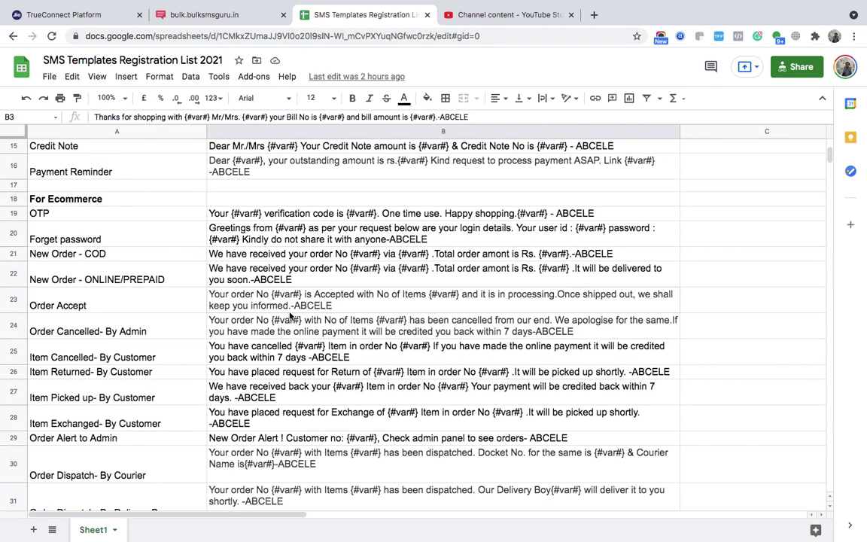
{"action": "scroll", "coordinate": [289, 316], "scroll_direction": "down", "scroll_amount": 1}
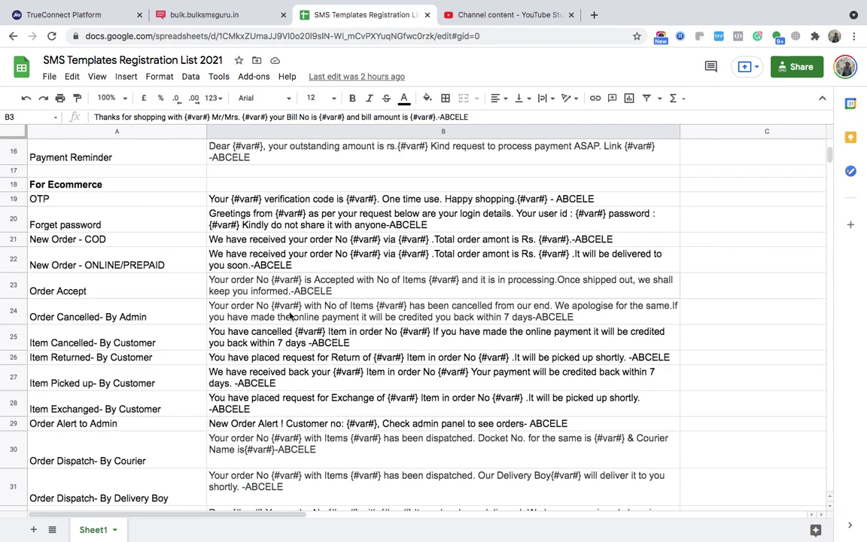
{"action": "left_click", "coordinate": [139, 204]}
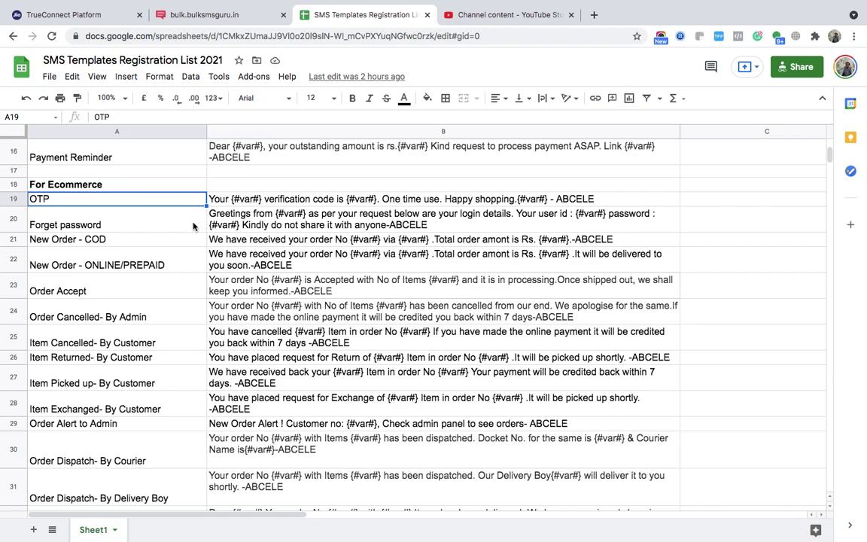
{"action": "left_click", "coordinate": [192, 224]}
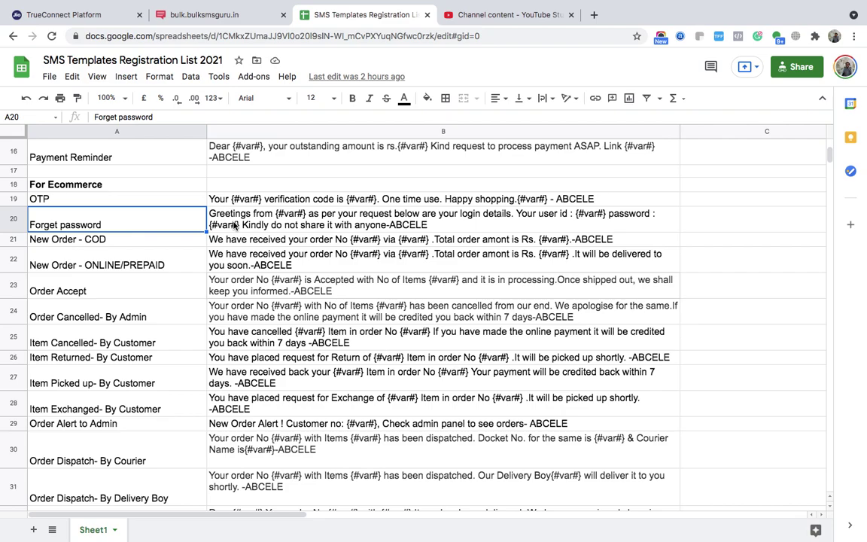
{"action": "left_click", "coordinate": [168, 242]}
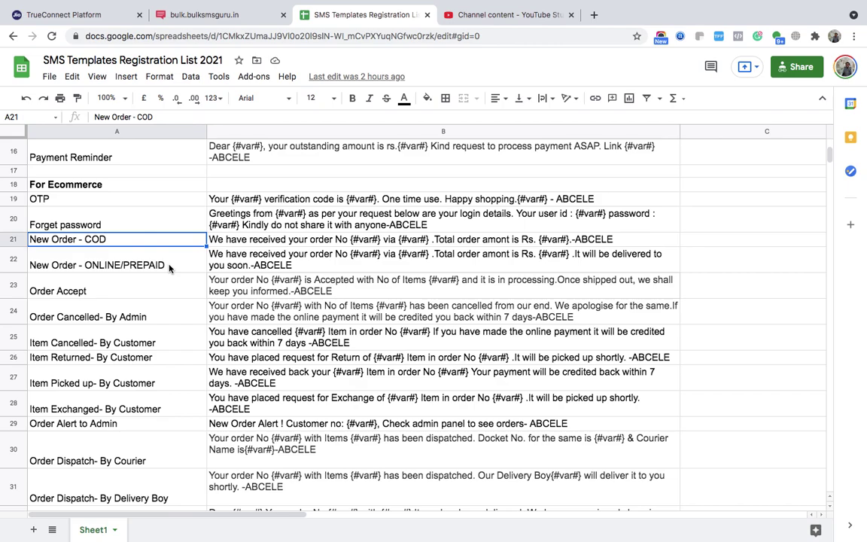
{"action": "left_click", "coordinate": [169, 265]}
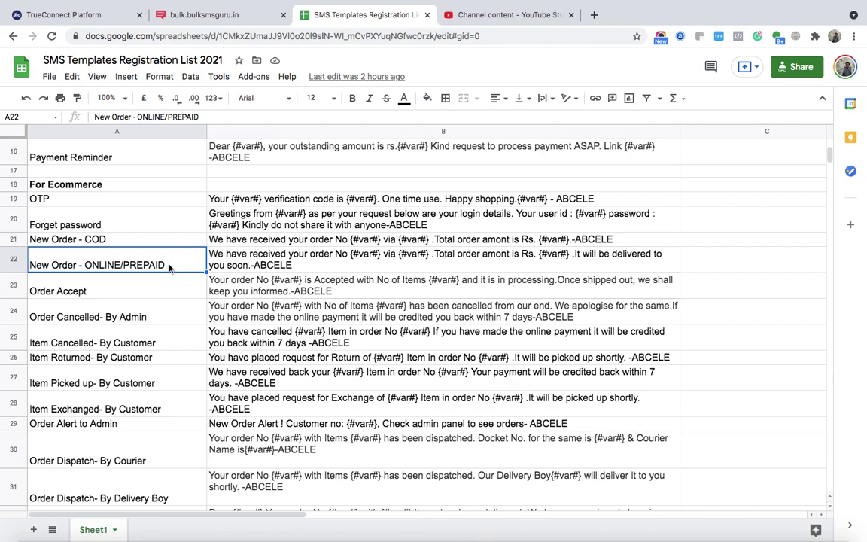
{"action": "left_click", "coordinate": [155, 290]}
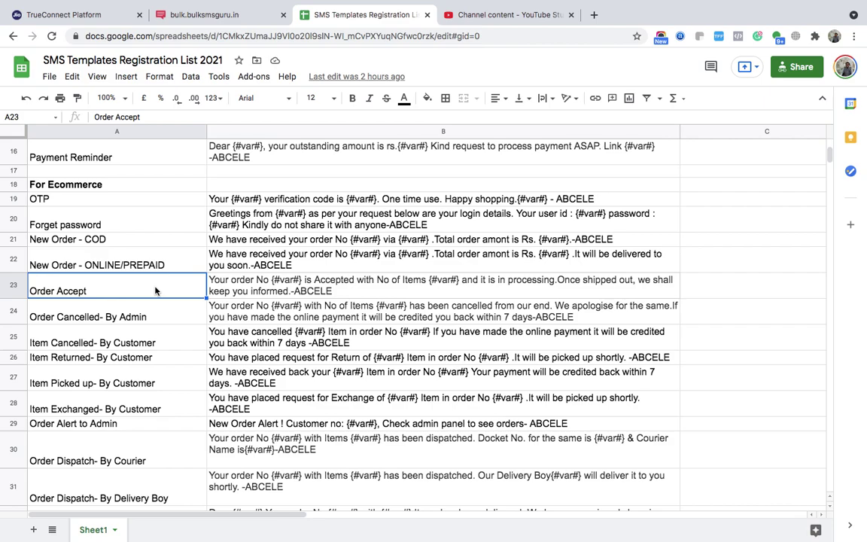
{"action": "scroll", "coordinate": [156, 291], "scroll_direction": "down", "scroll_amount": 1}
{"action": "left_click", "coordinate": [156, 290]}
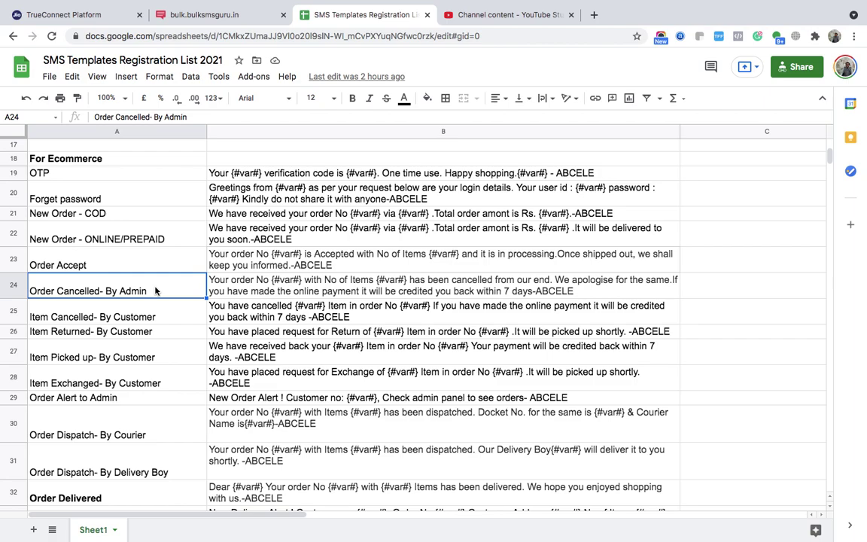
- Review Item Cancelled, Returned, Picked up, Exchanged and Order Alert to Admin, viewing return, pickup and exchange messages
{"action": "left_click", "coordinate": [174, 320]}
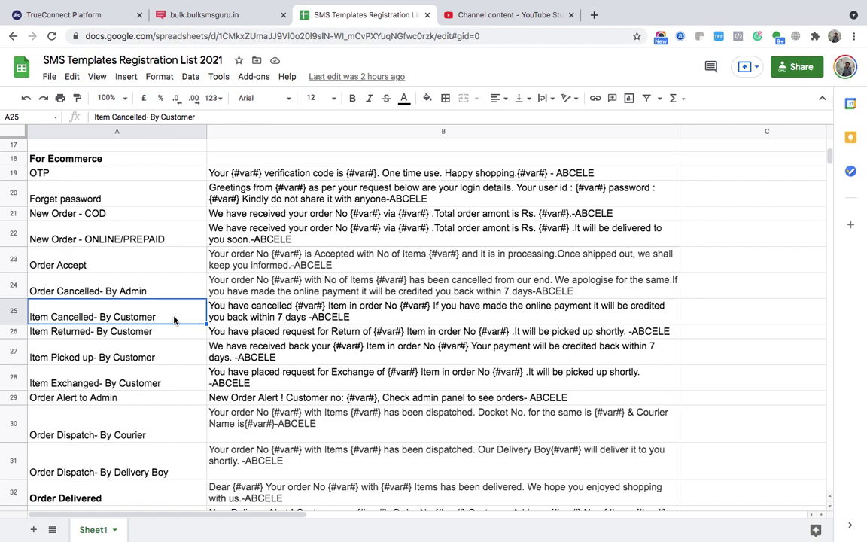
{"action": "left_click", "coordinate": [164, 334]}
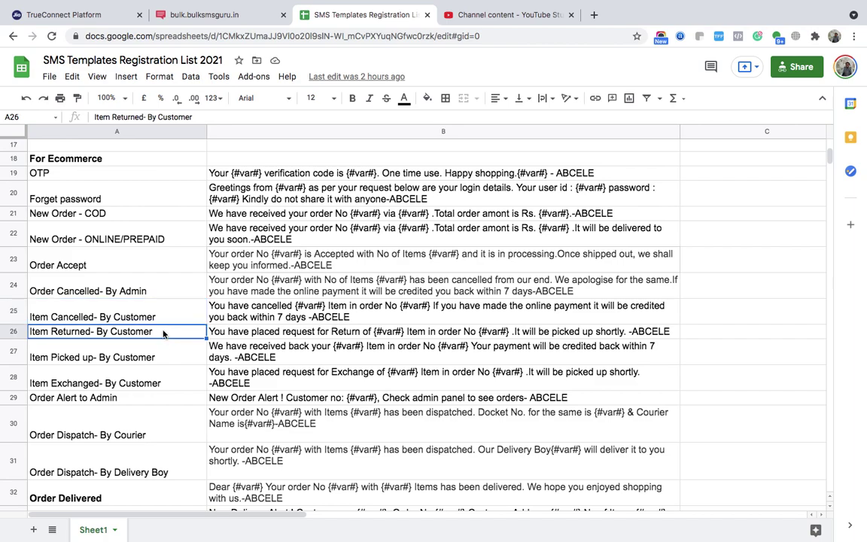
{"action": "left_click", "coordinate": [234, 335]}
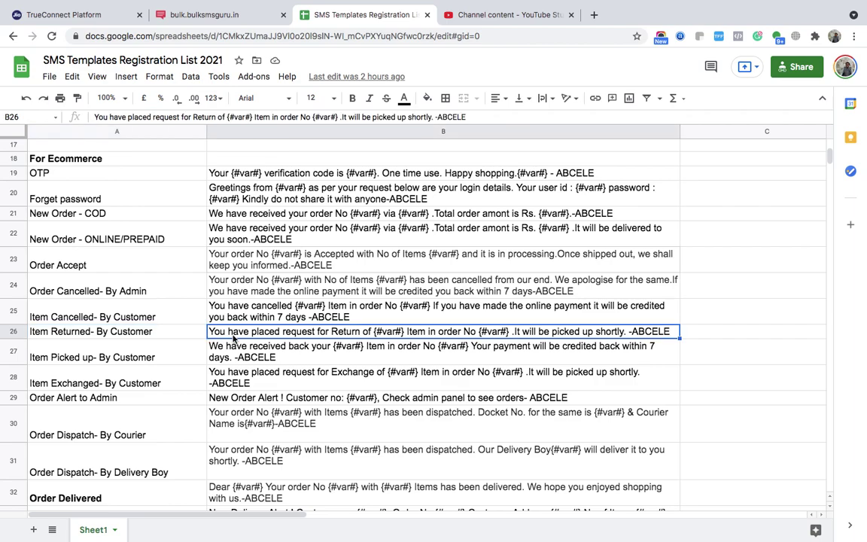
{"action": "left_click", "coordinate": [193, 359]}
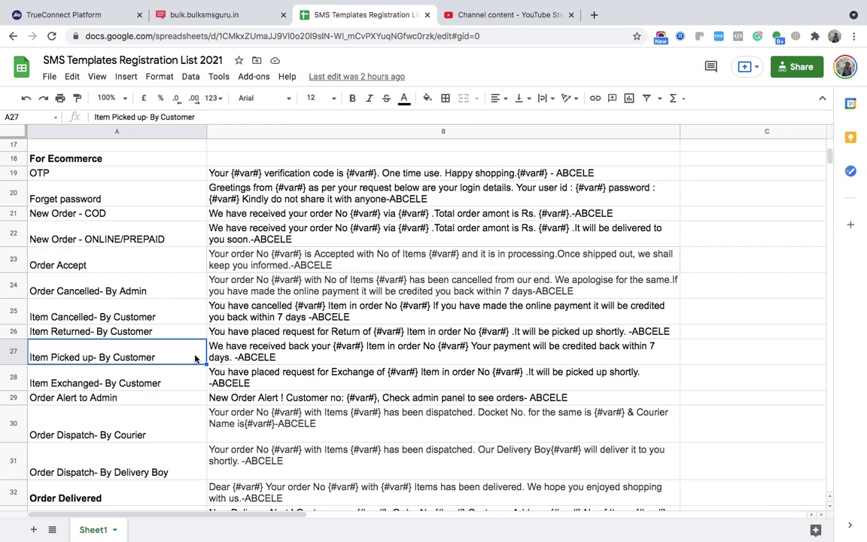
{"action": "left_click", "coordinate": [263, 356]}
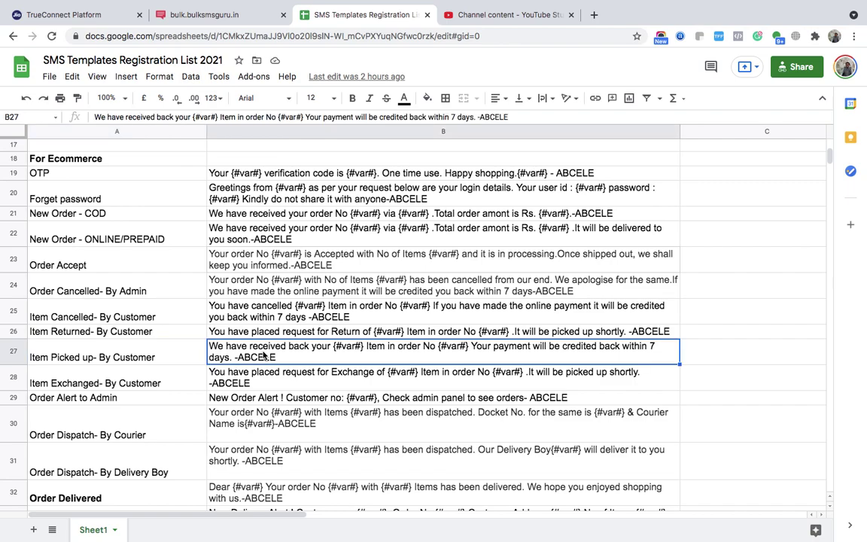
{"action": "left_click", "coordinate": [201, 358]}
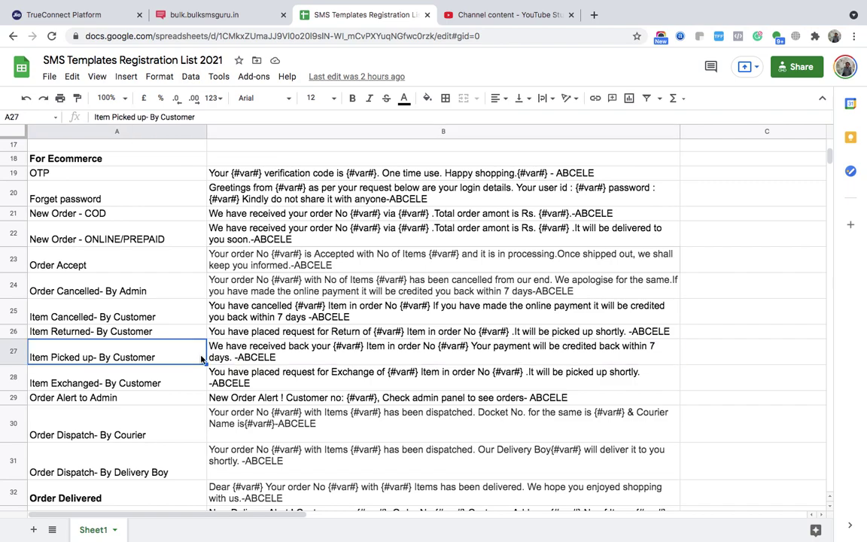
{"action": "left_click", "coordinate": [249, 384]}
{"action": "left_click", "coordinate": [187, 386]}
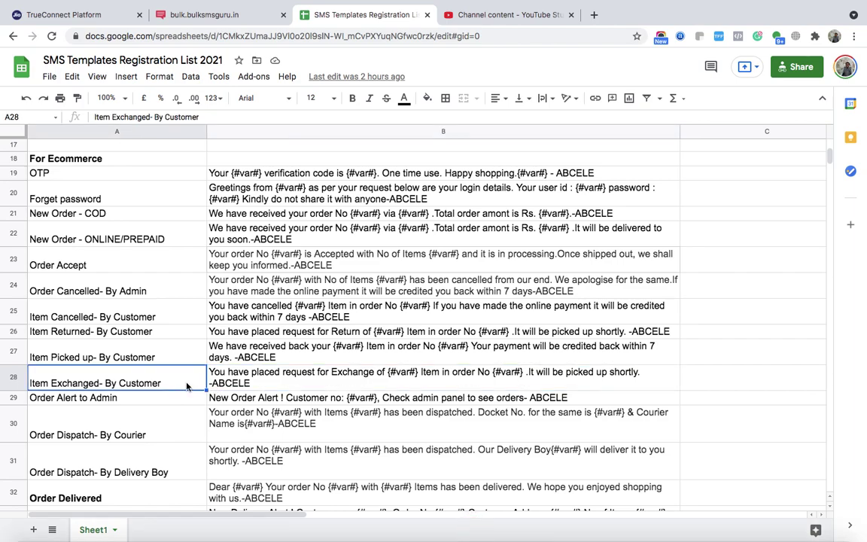
{"action": "scroll", "coordinate": [187, 386], "scroll_direction": "down", "scroll_amount": 1}
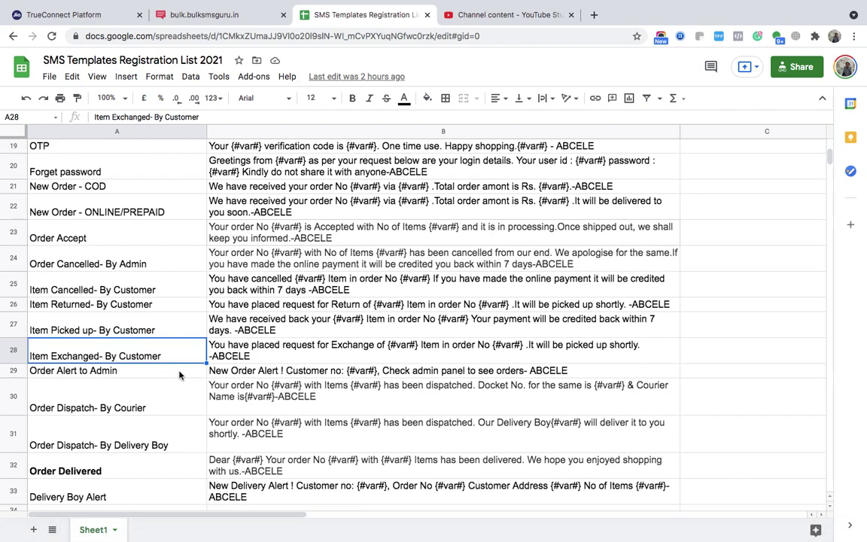
{"action": "left_click", "coordinate": [179, 374]}
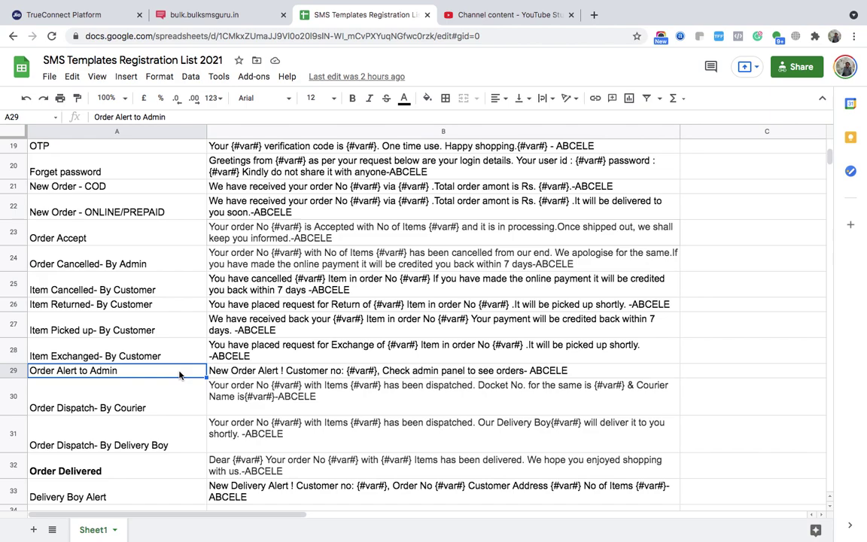
- Select Order Dispatch (Courier, Delivery Boy), Order Delivered and Delivery Boy Alert, then scroll back to the top
{"action": "scroll", "coordinate": [180, 374], "scroll_direction": "down", "scroll_amount": 1}
{"action": "left_click", "coordinate": [174, 366]}
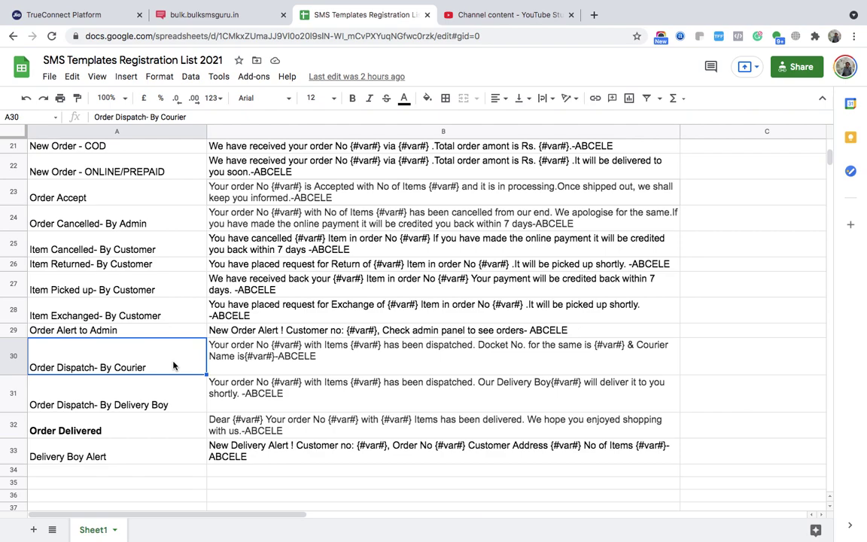
{"action": "left_click", "coordinate": [170, 398]}
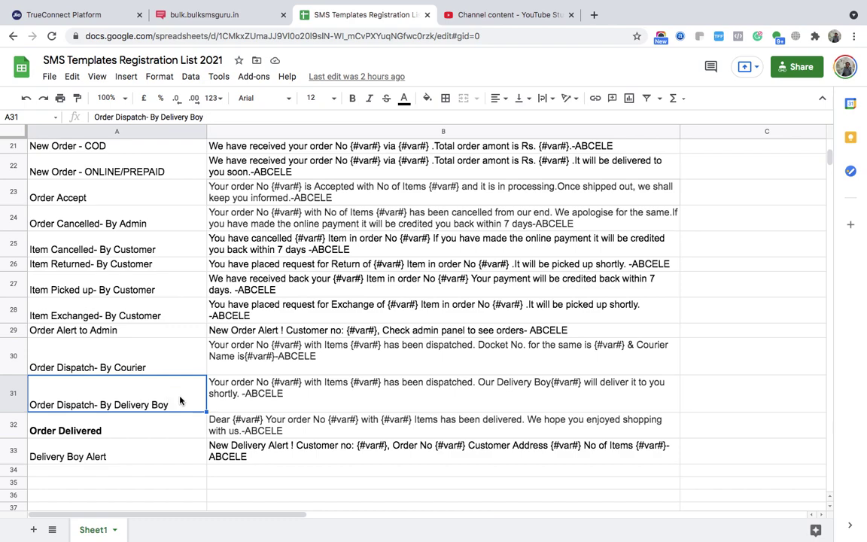
{"action": "scroll", "coordinate": [180, 400], "scroll_direction": "down", "scroll_amount": 1}
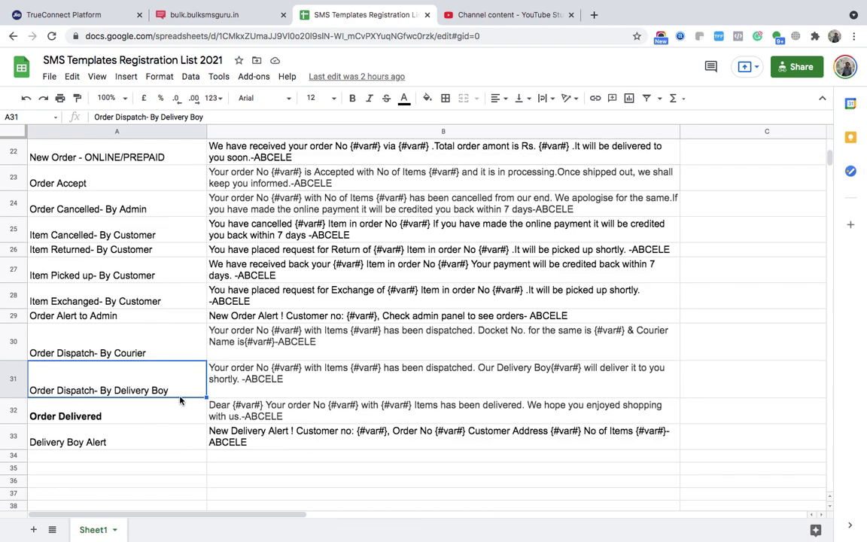
{"action": "left_click", "coordinate": [168, 420]}
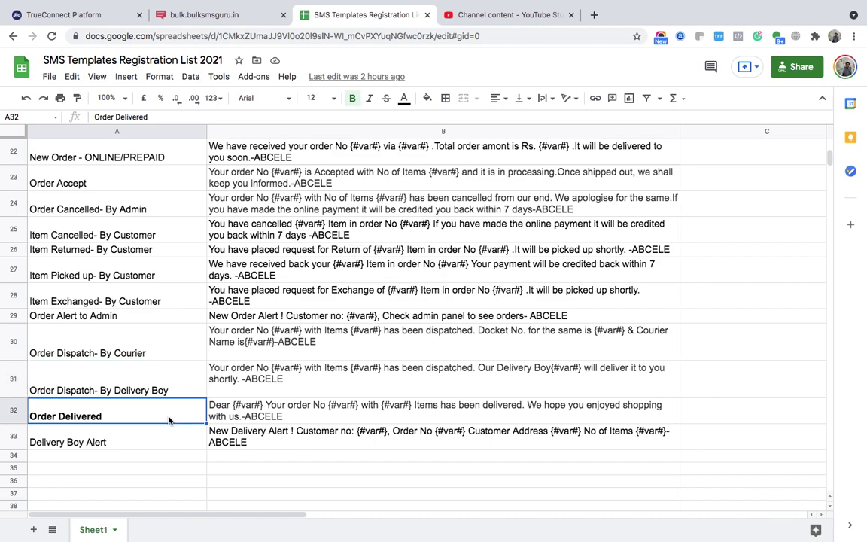
{"action": "scroll", "coordinate": [170, 418], "scroll_direction": "down", "scroll_amount": 2}
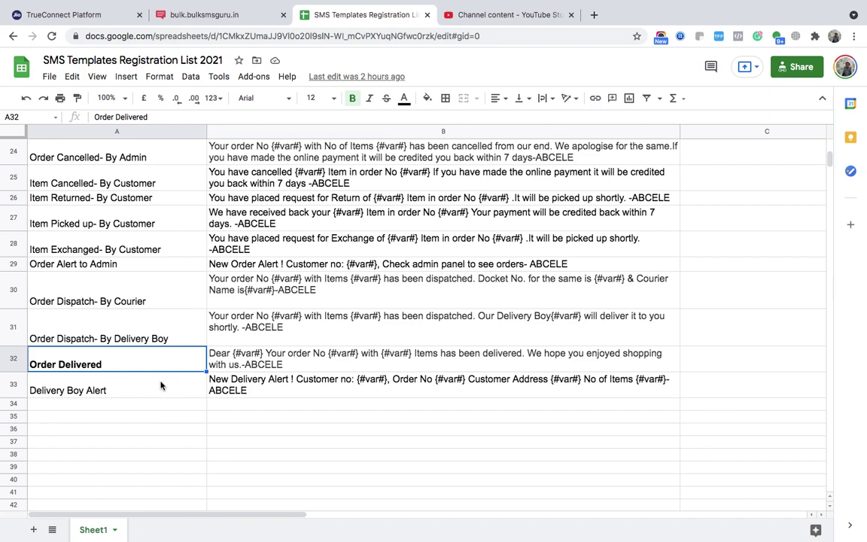
{"action": "left_click", "coordinate": [161, 386]}
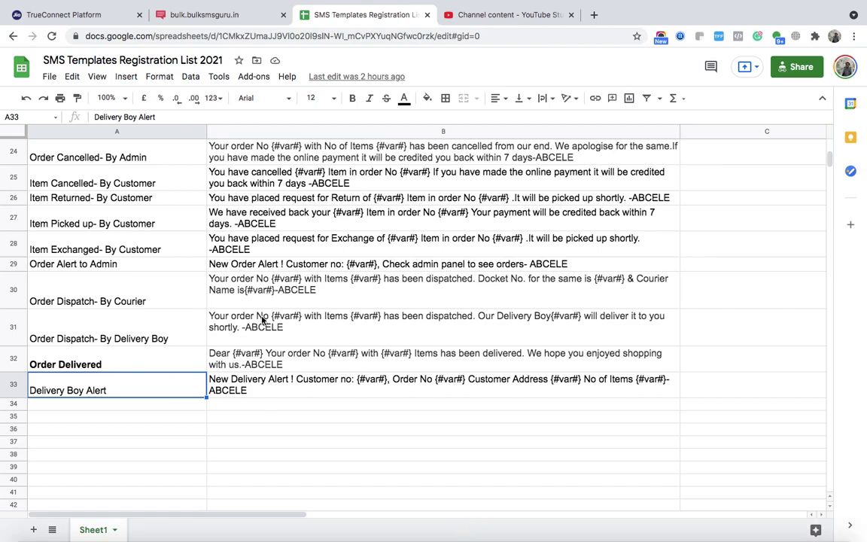
{"action": "scroll", "coordinate": [262, 320], "scroll_direction": "up", "scroll_amount": 5}
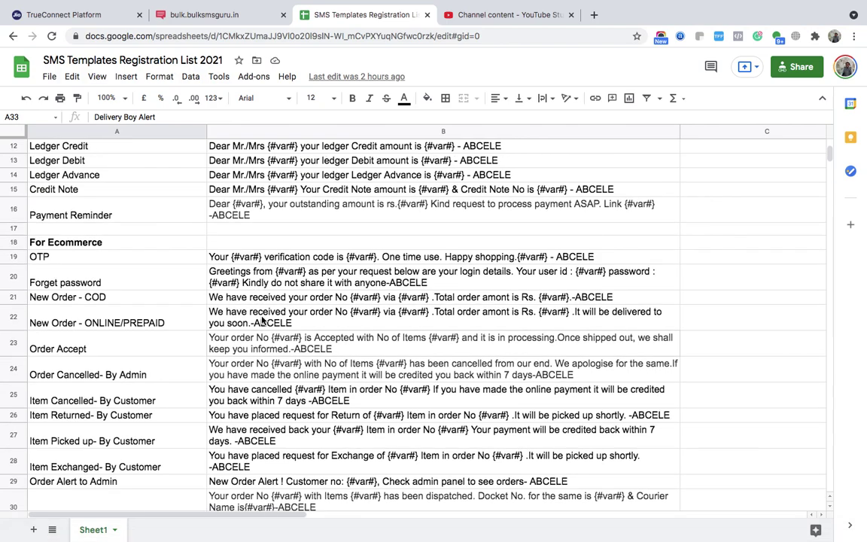
{"action": "scroll", "coordinate": [262, 320], "scroll_direction": "up", "scroll_amount": 5}
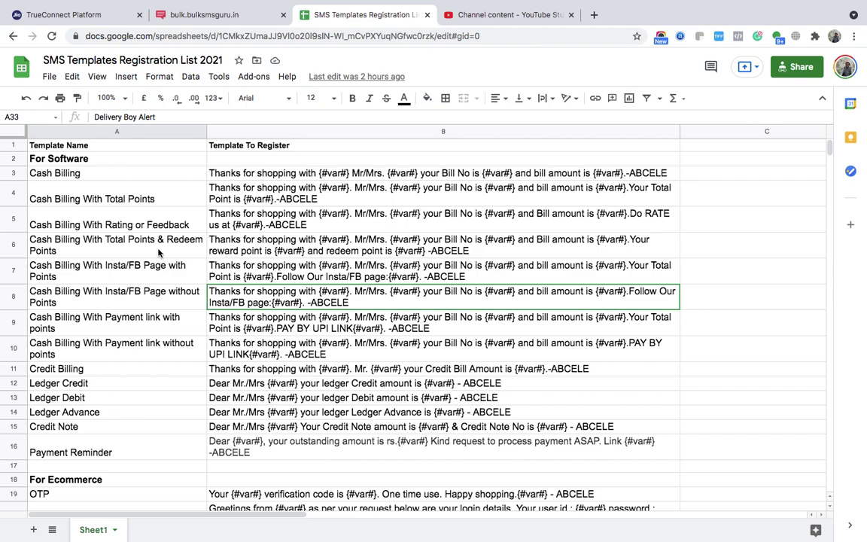
{"action": "left_click", "coordinate": [110, 177]}
{"action": "left_click_drag", "start_coordinate": [110, 179], "coordinate": [113, 349]}
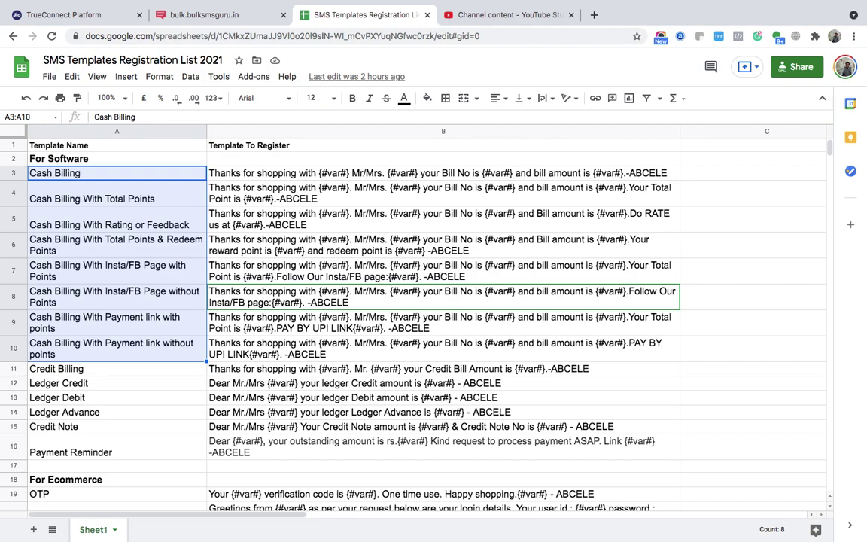
{"action": "key", "text": "Down"}
{"action": "key", "text": "Down"}
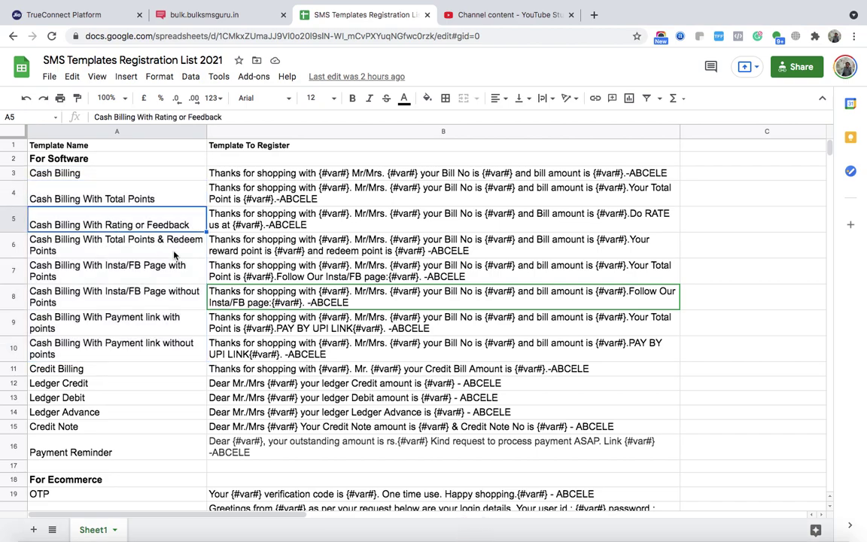
{"action": "left_click", "coordinate": [113, 373]}
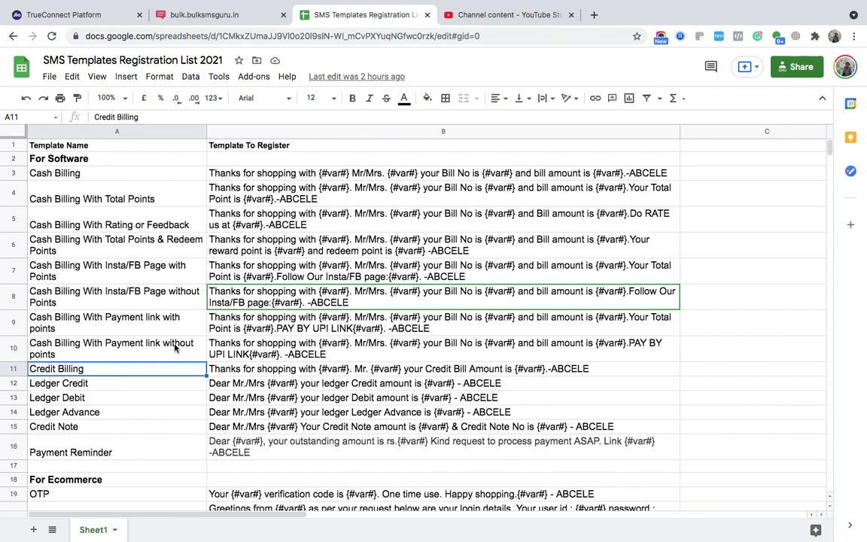
{"action": "scroll", "coordinate": [171, 350], "scroll_direction": "down", "scroll_amount": 1}
{"action": "left_click", "coordinate": [156, 358]}
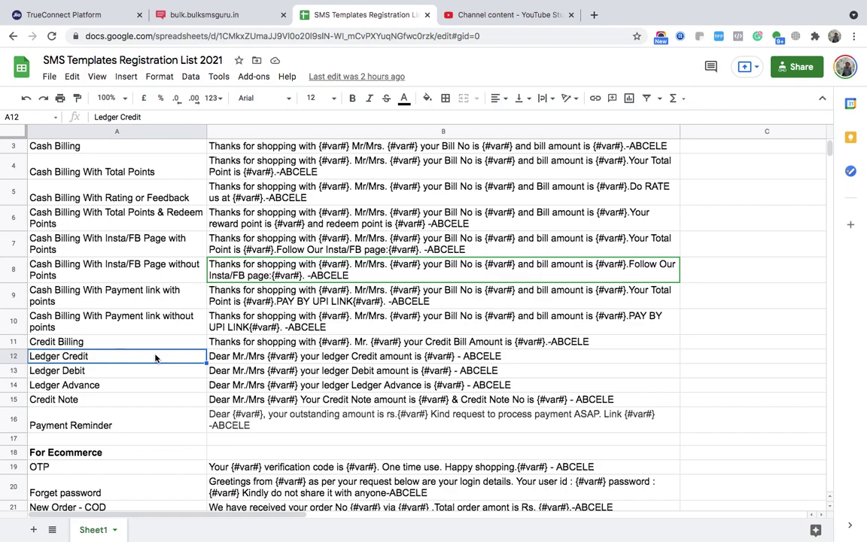
{"action": "key", "text": "Down"}
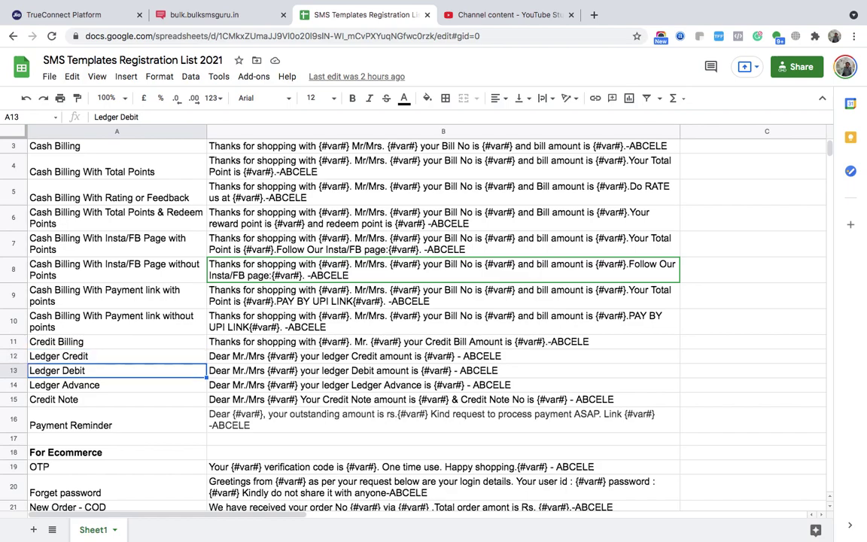
{"action": "key", "text": "Down"}
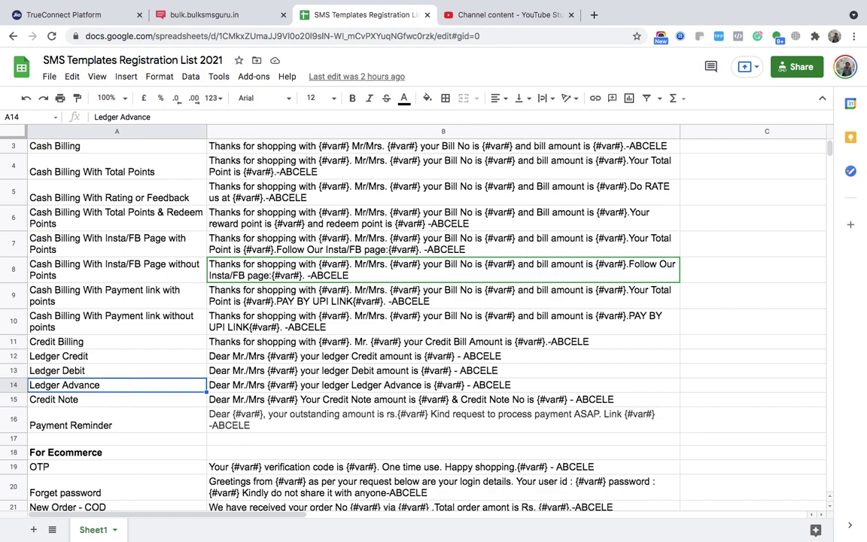
{"action": "key", "text": "Down"}
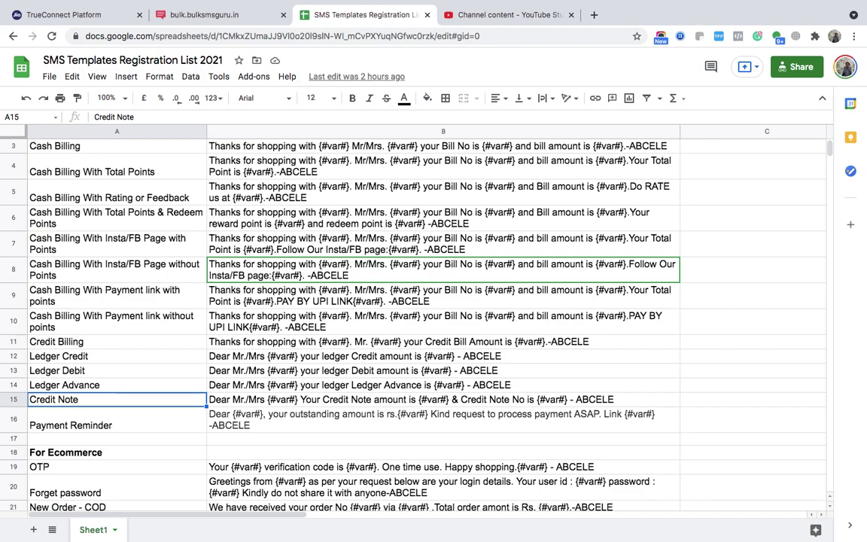
{"action": "left_click", "coordinate": [116, 419]}
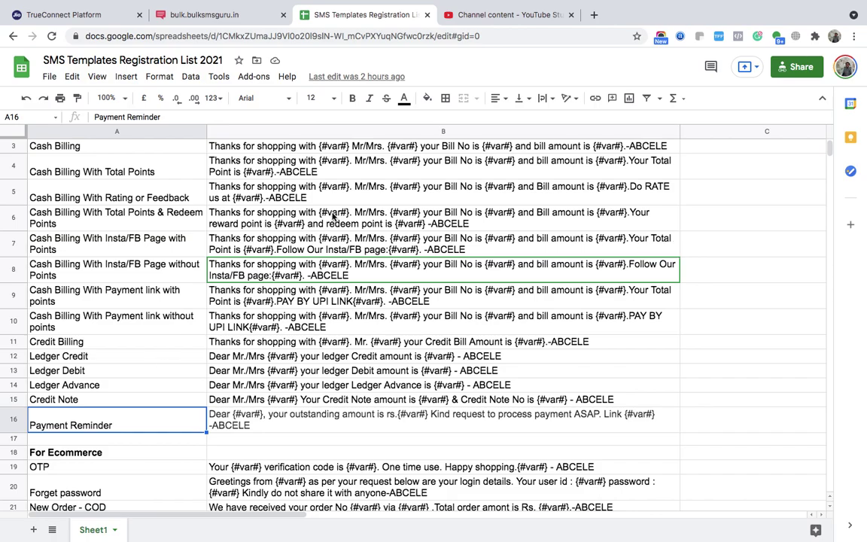
{"action": "scroll", "coordinate": [340, 202], "scroll_direction": "up", "scroll_amount": 1}
{"action": "scroll", "coordinate": [340, 202], "scroll_direction": "down", "scroll_amount": 10}
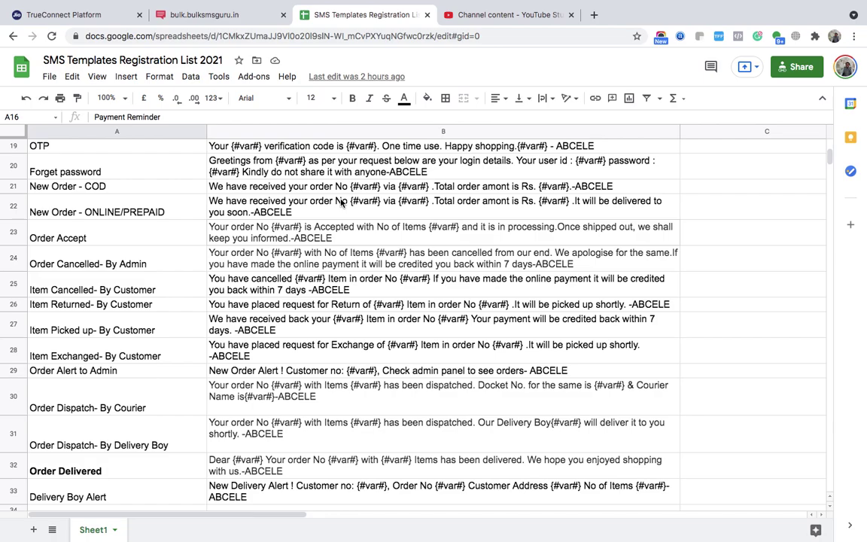
{"action": "scroll", "coordinate": [340, 202], "scroll_direction": "down", "scroll_amount": 2}
{"action": "scroll", "coordinate": [340, 202], "scroll_direction": "up", "scroll_amount": 10}
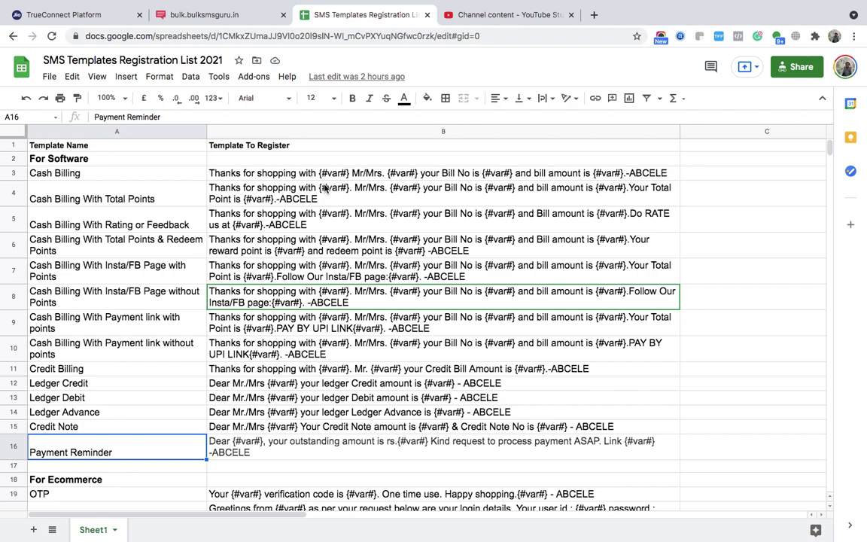
{"action": "left_click", "coordinate": [140, 176]}
{"action": "key", "text": "shift+Down"}
{"action": "key", "text": "shift+Down"}
{"action": "key", "text": "shift+Down"}
{"action": "key", "text": "shift+Down"}
{"action": "key", "text": "shift+Down"}
{"action": "key", "text": "shift+Down"}
{"action": "key", "text": "shift+Down"}
{"action": "key", "text": "shift+Down"}
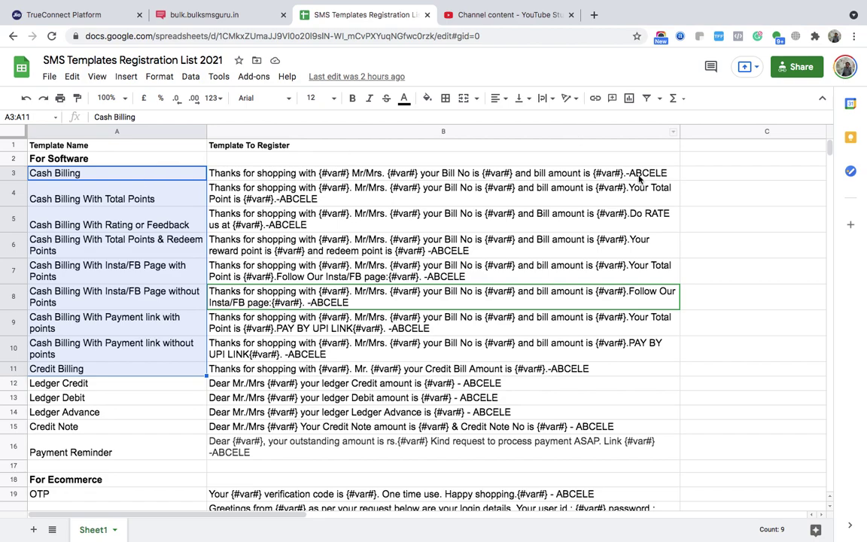
- Enter the sender ID ABCELE in cell C3 beside the Cash Billing template
{"action": "left_click", "coordinate": [727, 174]}
{"action": "scroll", "coordinate": [726, 174], "scroll_direction": "right", "scroll_amount": 1}
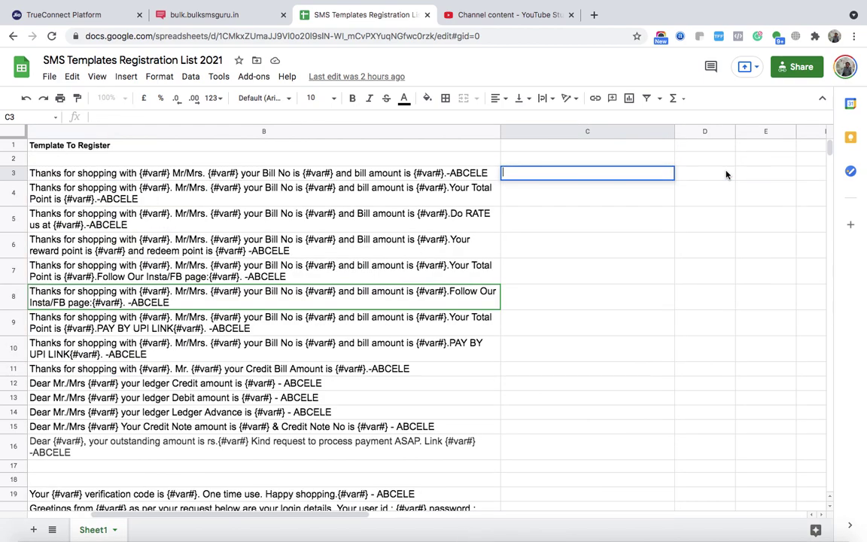
{"action": "double_click", "coordinate": [582, 174]}
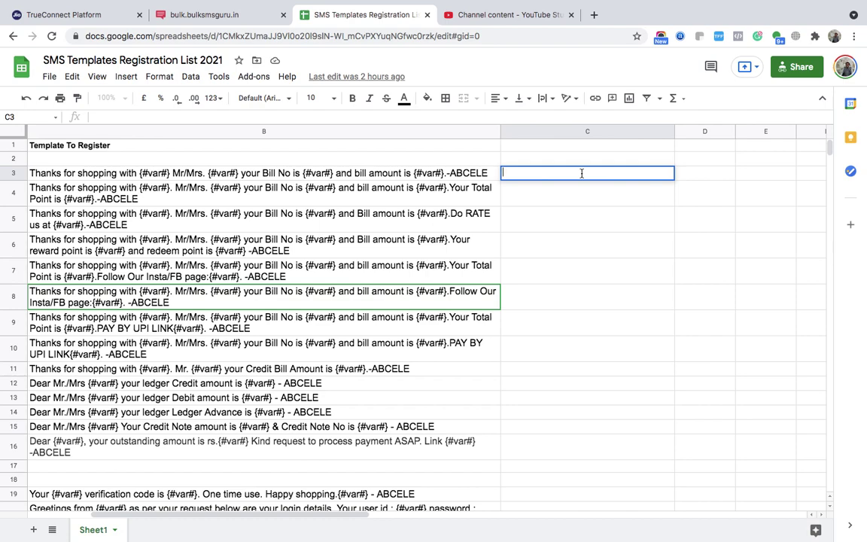
{"action": "type", "text": "eRforU"}
{"action": "key", "text": "BackSpace"}
{"action": "key", "text": "BackSpace"}
{"action": "key", "text": "BackSpace"}
{"action": "key", "text": "BackSpace"}
{"action": "key", "text": "BackSpace"}
{"action": "key", "text": "BackSpace"}
{"action": "type", "text": "ABCELE"}
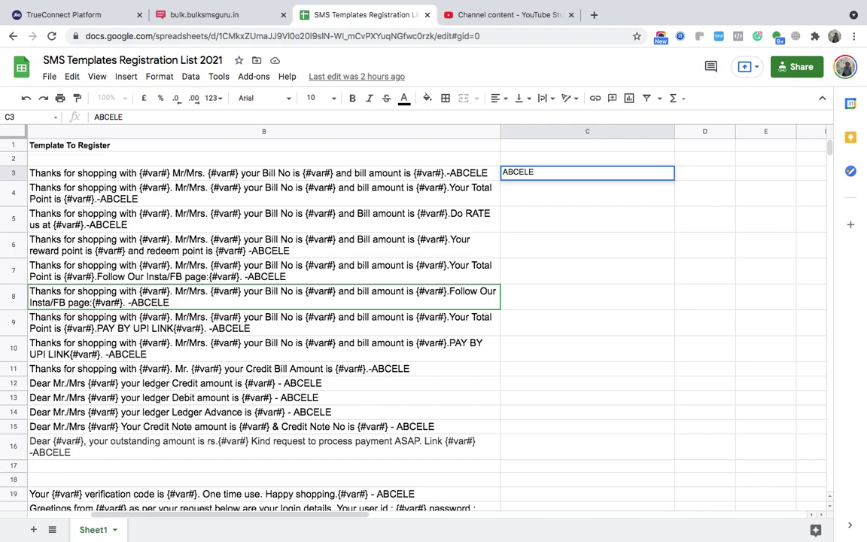
{"action": "left_click", "coordinate": [529, 172]}
{"action": "key", "text": "Tab"}
{"action": "key", "text": "Home"}
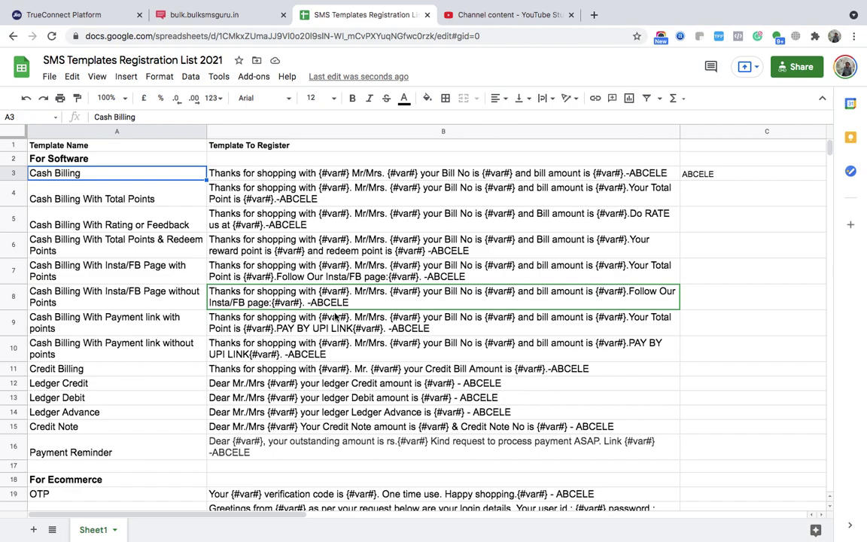
- Scroll down the sheet and switch over to the TrueConnect Platform portal
{"action": "scroll", "coordinate": [333, 316], "scroll_direction": "down", "scroll_amount": 1}
{"action": "scroll", "coordinate": [335, 316], "scroll_direction": "down", "scroll_amount": 2}
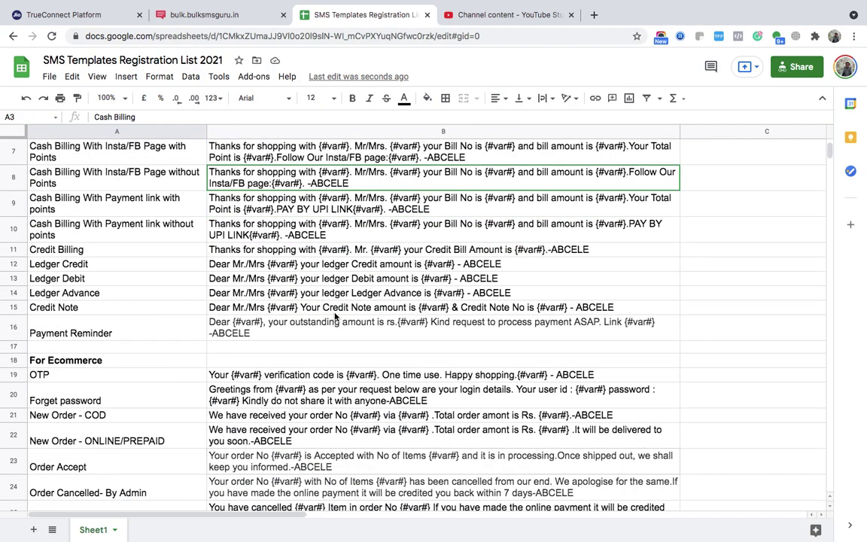
{"action": "scroll", "coordinate": [336, 317], "scroll_direction": "down", "scroll_amount": 2}
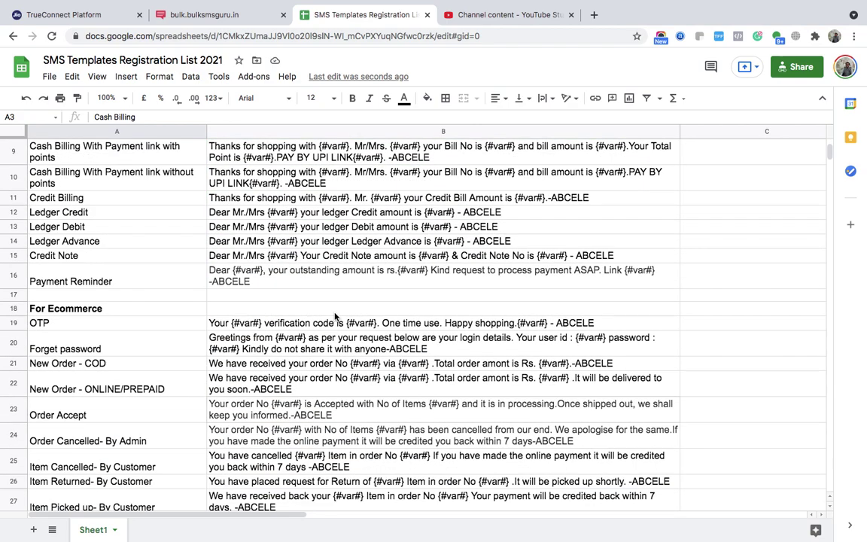
{"action": "scroll", "coordinate": [335, 317], "scroll_direction": "down", "scroll_amount": 2}
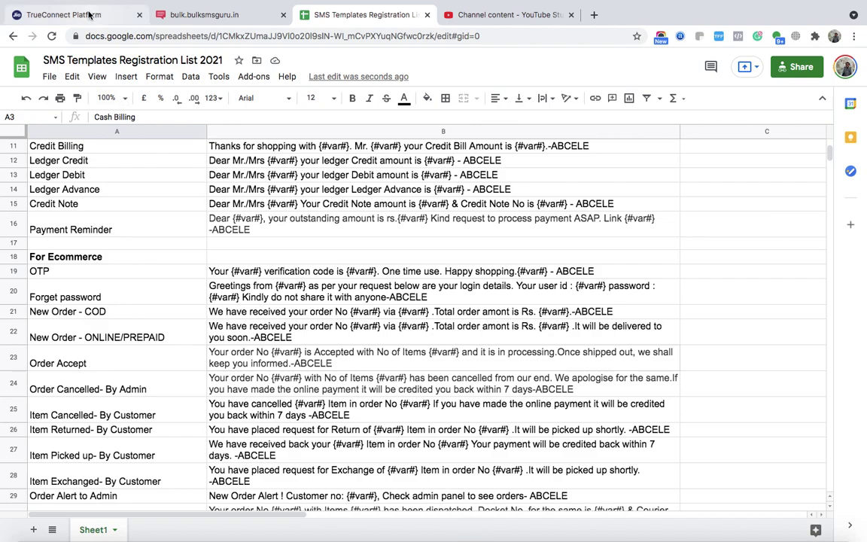
{"action": "left_click", "coordinate": [88, 14]}
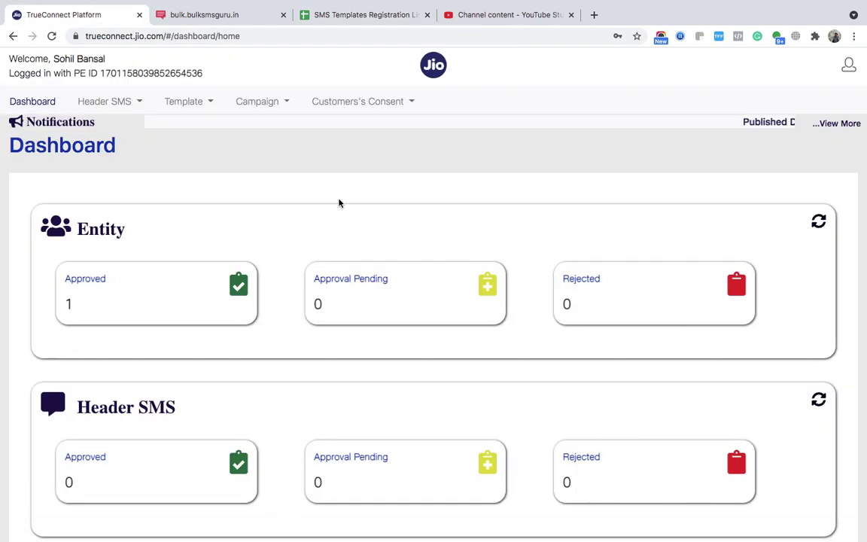
- Start a Content Template Registration with SMS, Consumer Goods and Automobiles, and Service - Explicit
{"action": "left_click", "coordinate": [208, 109]}
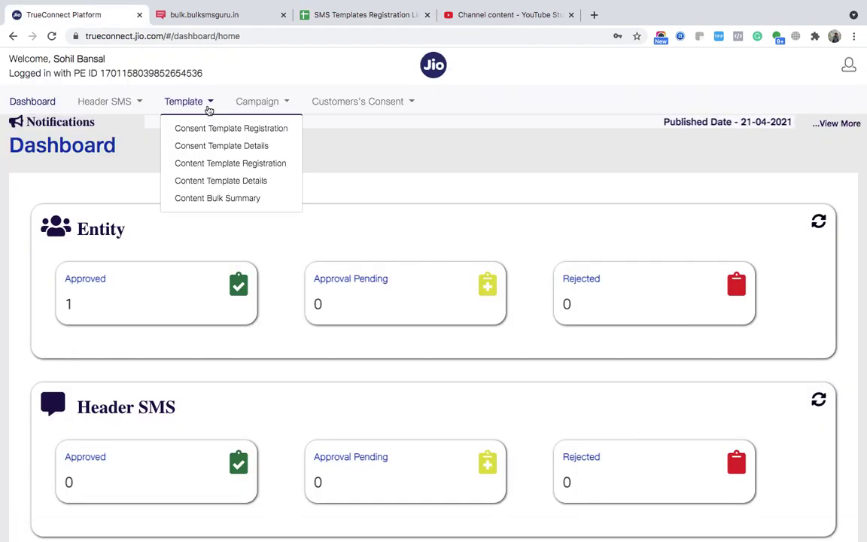
{"action": "left_click", "coordinate": [207, 170]}
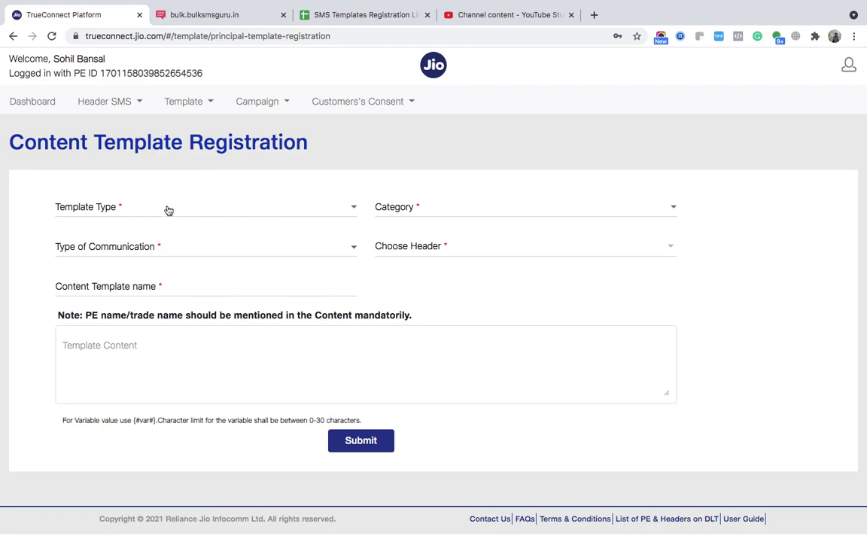
{"action": "left_click", "coordinate": [168, 211]}
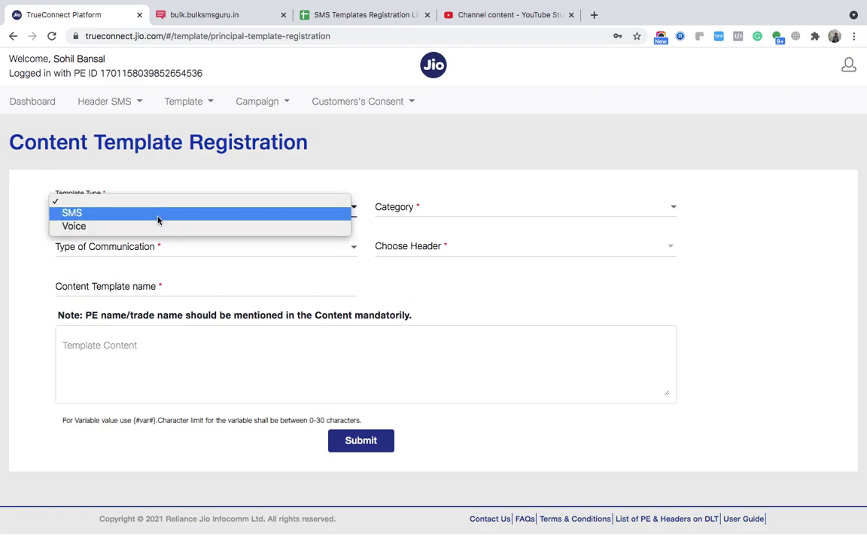
{"action": "left_click", "coordinate": [158, 213]}
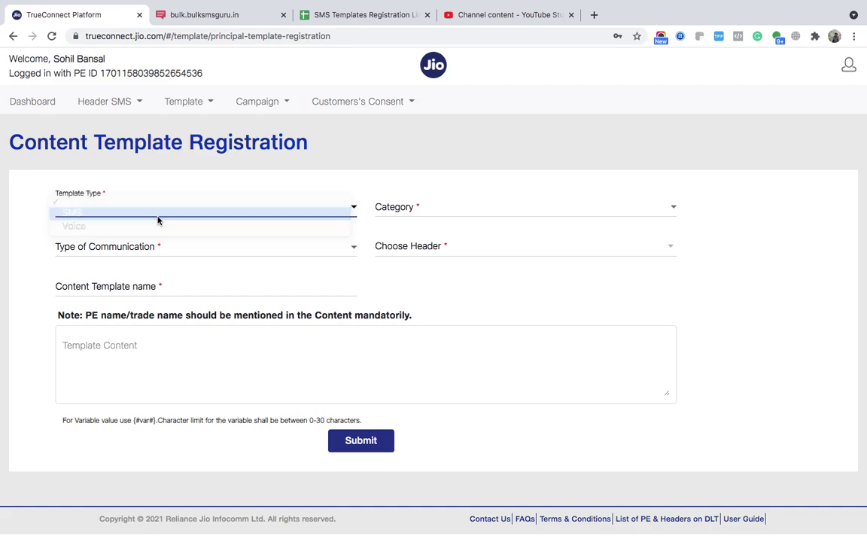
{"action": "left_click", "coordinate": [392, 213]}
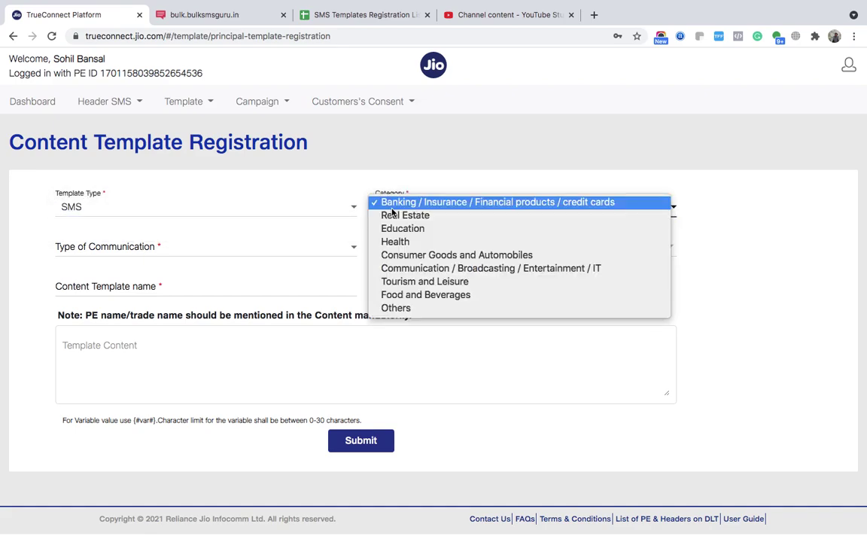
{"action": "left_click", "coordinate": [429, 255]}
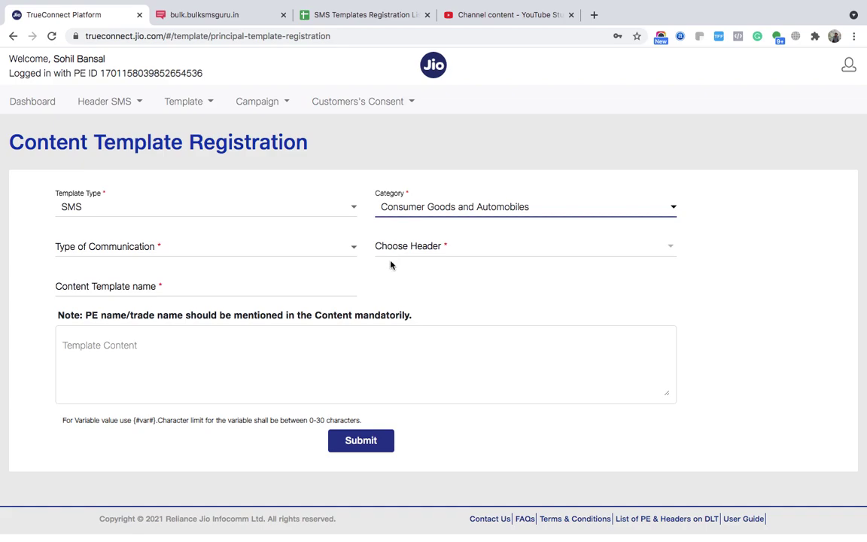
{"action": "left_click", "coordinate": [296, 250]}
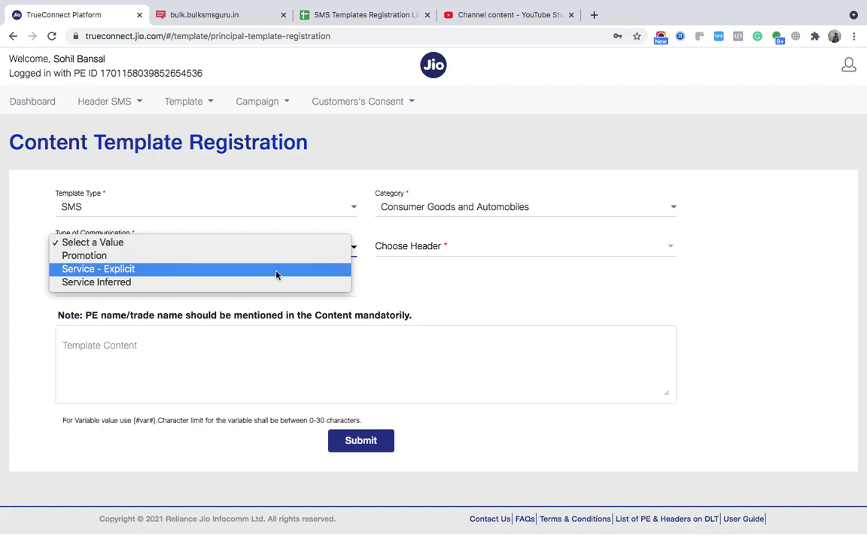
{"action": "left_click", "coordinate": [277, 270]}
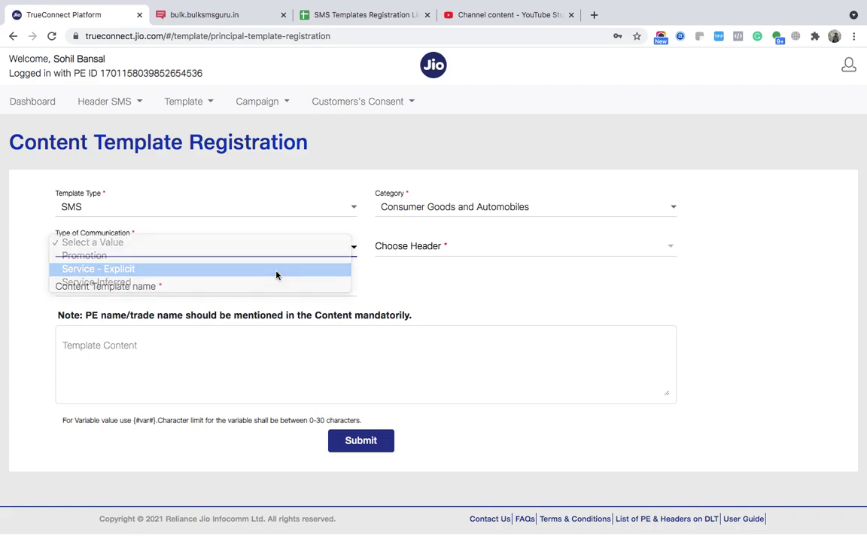
- Choose the TBITec header and name the template OTP
{"action": "left_click", "coordinate": [418, 254]}
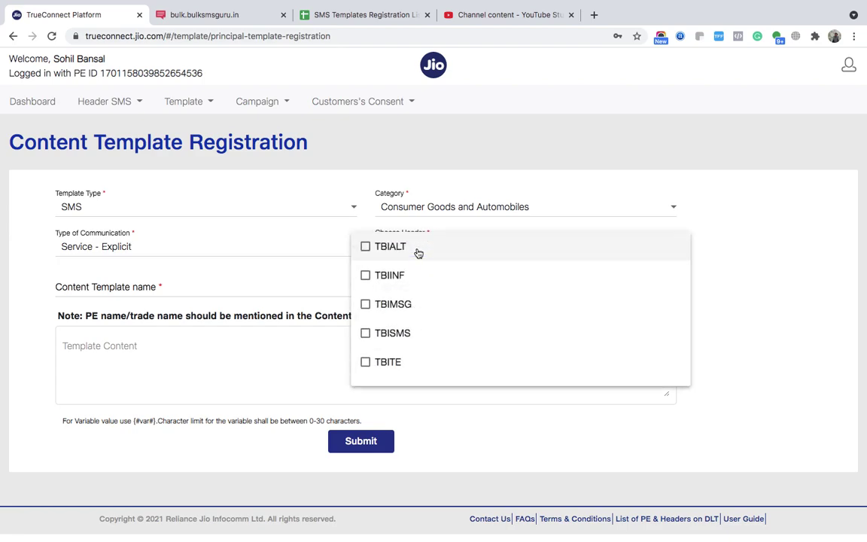
{"action": "scroll", "coordinate": [407, 333], "scroll_direction": "down", "scroll_amount": 1}
{"action": "scroll", "coordinate": [402, 332], "scroll_direction": "down", "scroll_amount": 2}
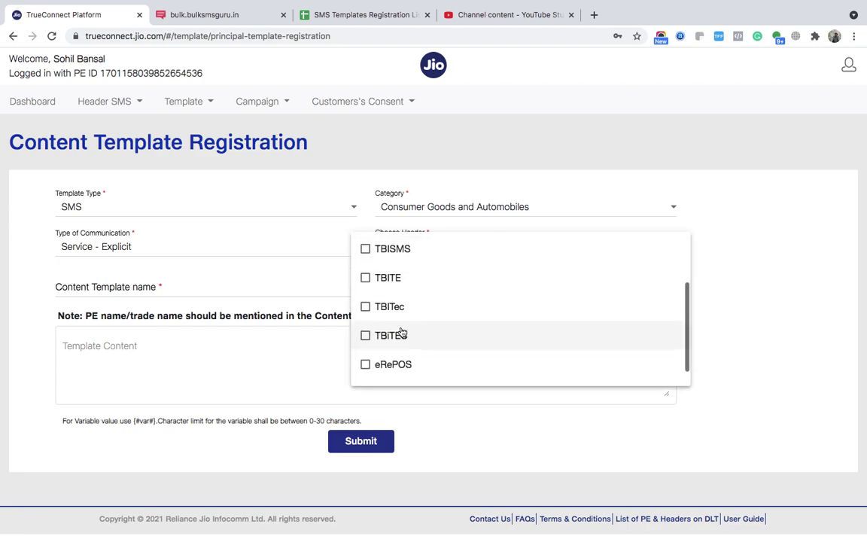
{"action": "left_click", "coordinate": [389, 308]}
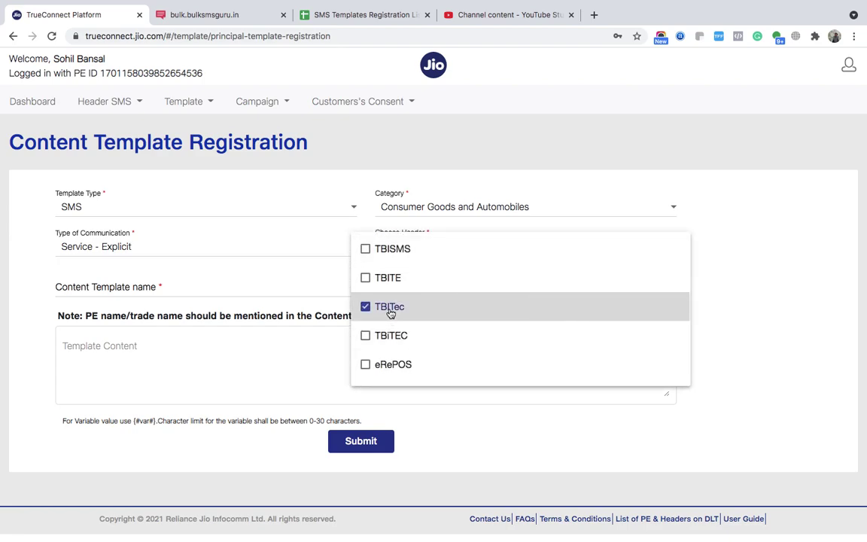
{"action": "left_click", "coordinate": [338, 304]}
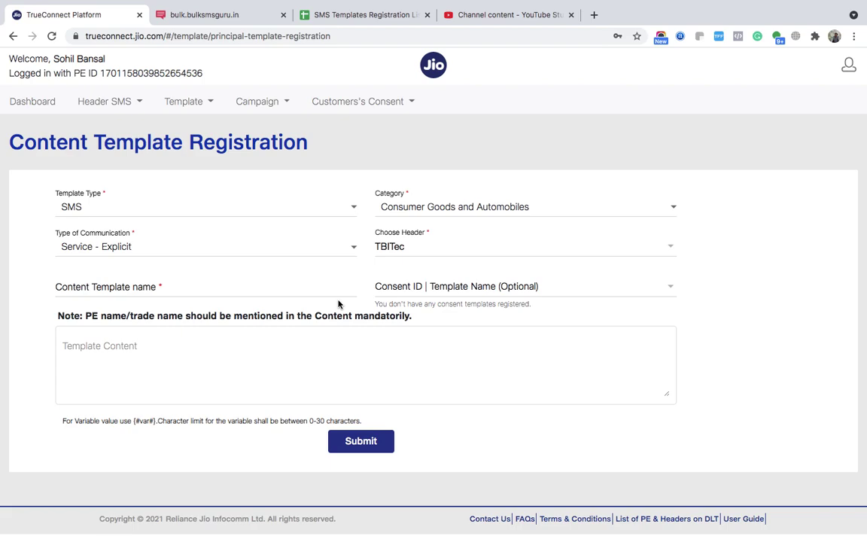
{"action": "left_click", "coordinate": [229, 289]}
{"action": "type", "text": "OTP"}
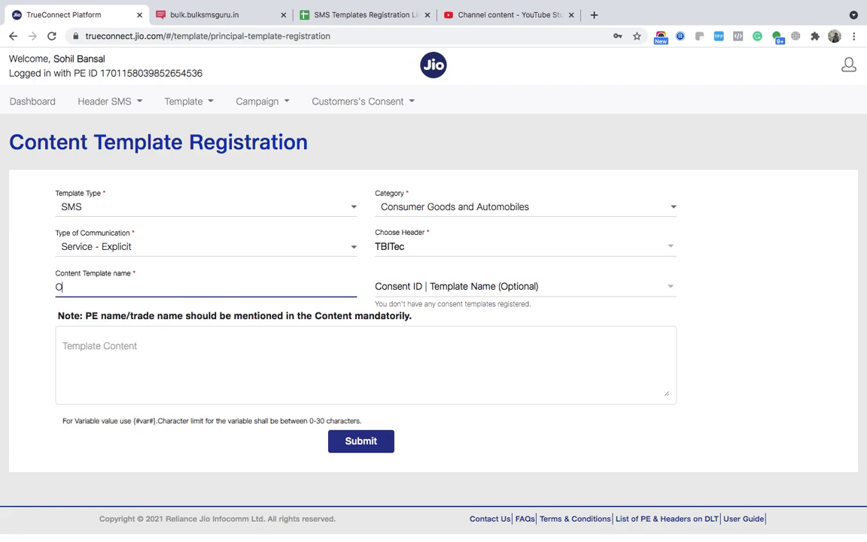
{"action": "left_click", "coordinate": [155, 339]}
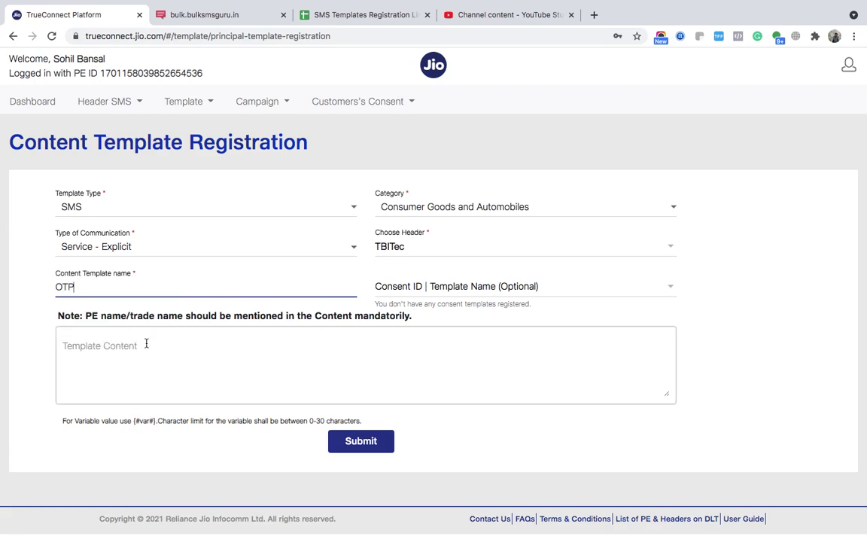
- Copy the OTP verification message from cell B19 and return to the TrueConnect form
{"action": "left_click", "coordinate": [353, 14]}
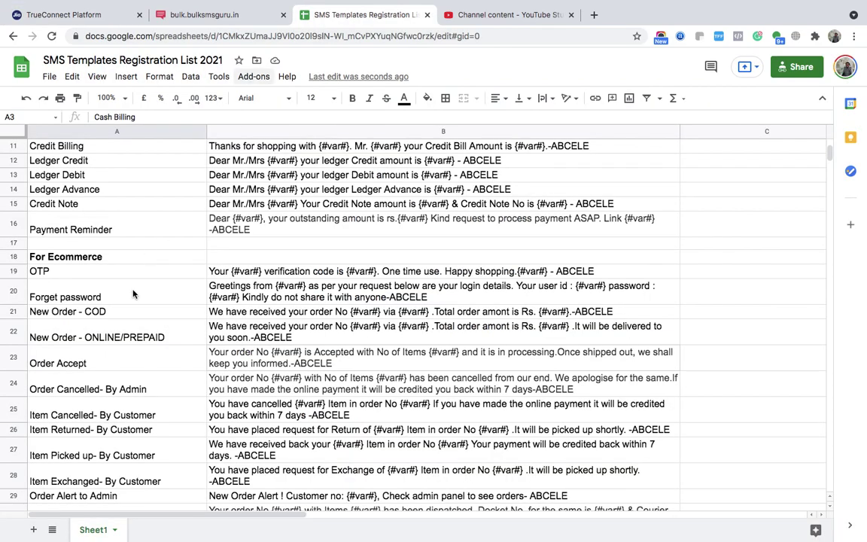
{"action": "left_click", "coordinate": [83, 286]}
{"action": "left_click", "coordinate": [74, 273]}
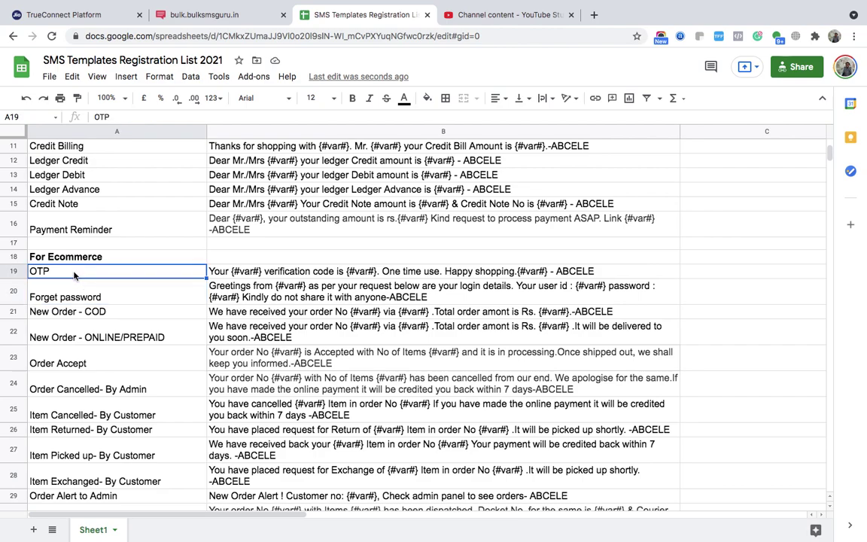
{"action": "left_click", "coordinate": [279, 271]}
{"action": "double_click", "coordinate": [278, 271]}
{"action": "key", "text": "ctrl+c"}
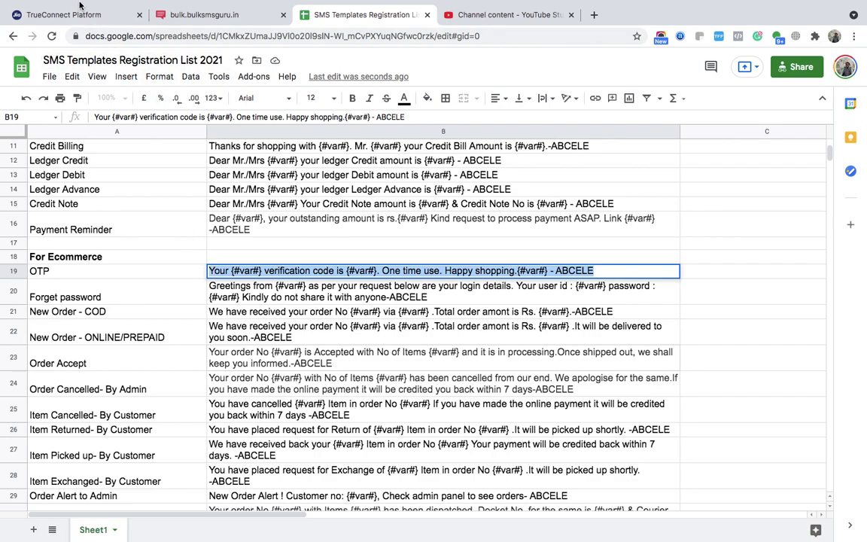
{"action": "left_click", "coordinate": [75, 14]}
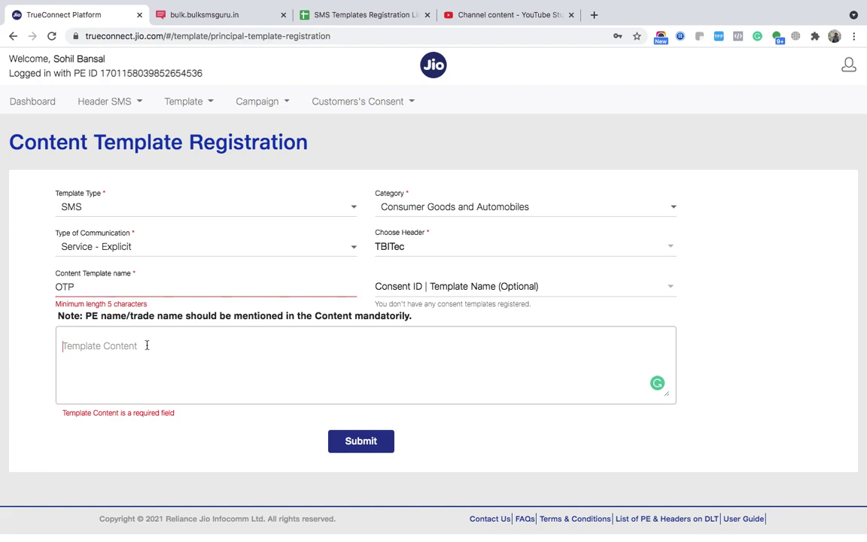
- Paste the OTP message as template content and rename the template to 'OTP SMS'
{"action": "key", "text": "ctrl+v"}
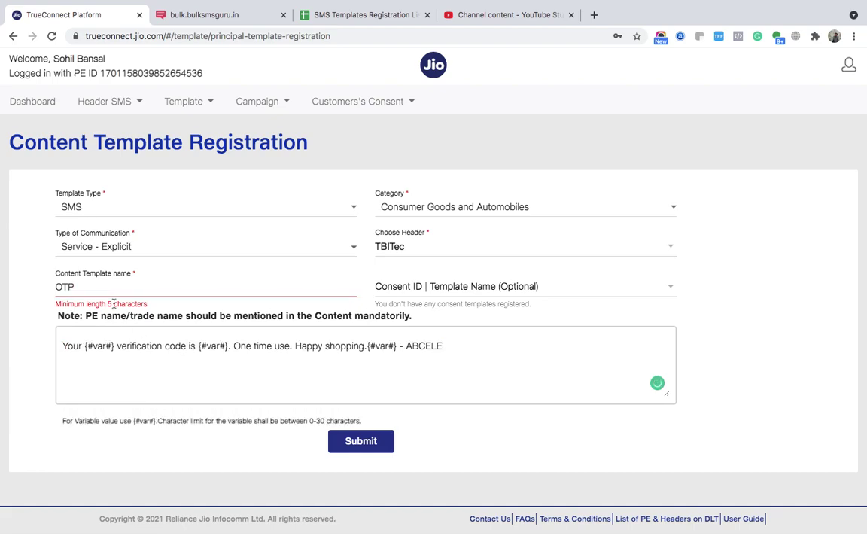
{"action": "left_click_drag", "start_coordinate": [113, 303], "coordinate": [100, 276]}
{"action": "left_click", "coordinate": [101, 287]}
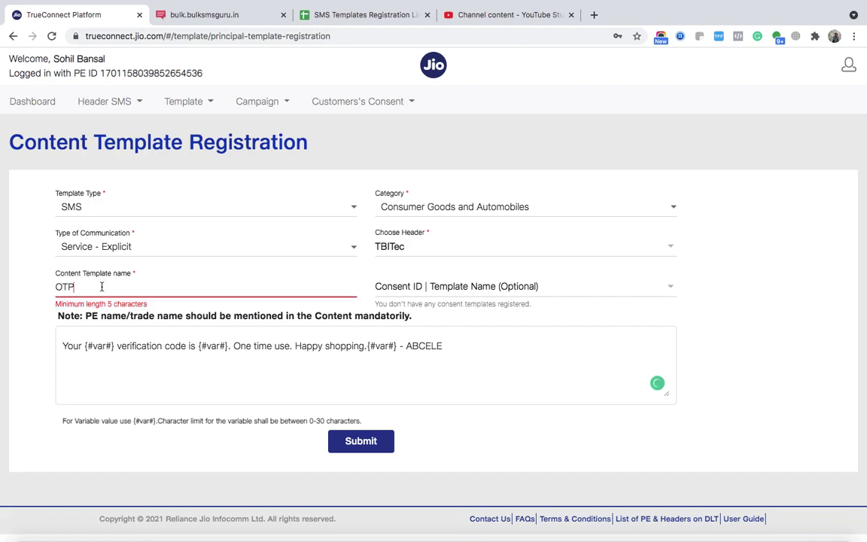
{"action": "type", "text": "SMS"}
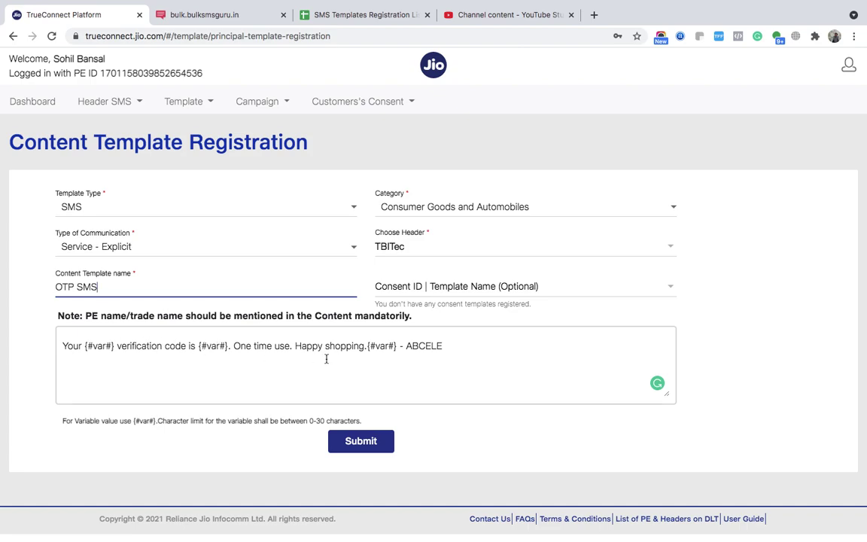
- Replace the brand name ABCELE in the message with TBITec
{"action": "double_click", "coordinate": [420, 347]}
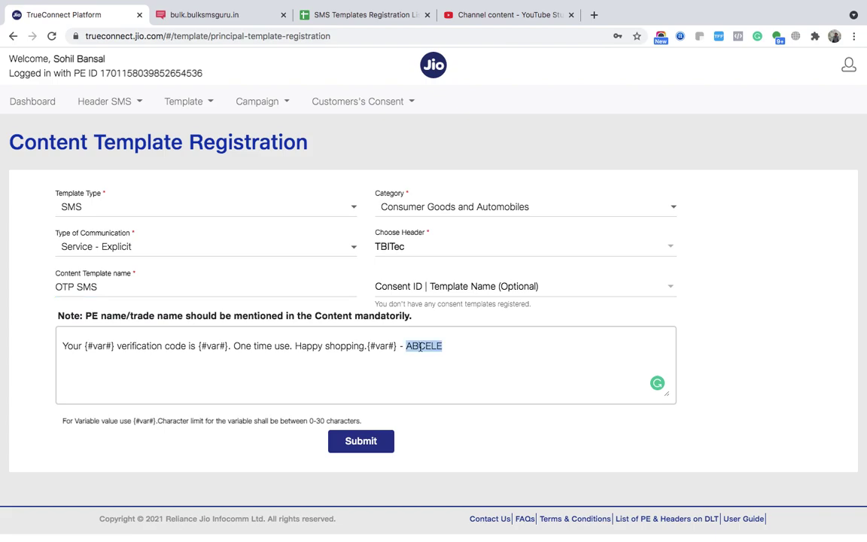
{"action": "left_click", "coordinate": [407, 346]}
{"action": "double_click", "coordinate": [414, 346]}
{"action": "left_click", "coordinate": [416, 233]}
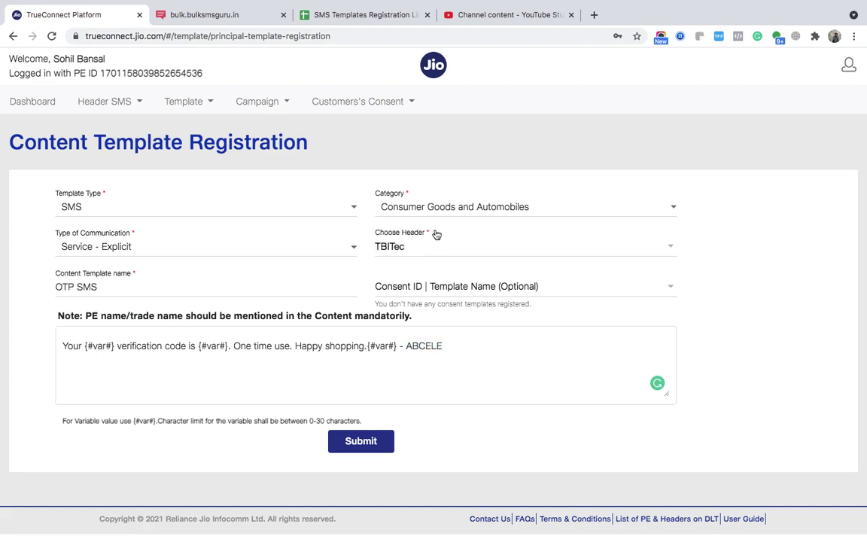
{"action": "left_click", "coordinate": [422, 344]}
{"action": "double_click", "coordinate": [420, 345]}
{"action": "type", "text": "TB"}
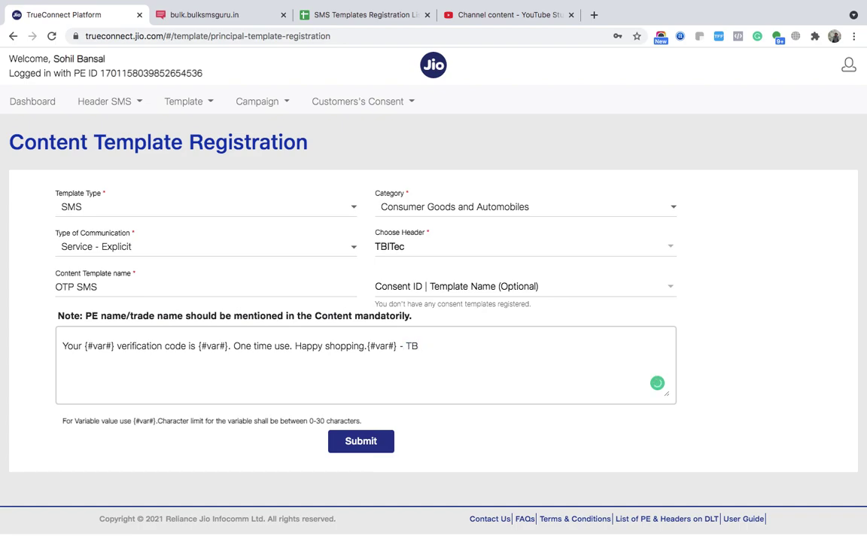
{"action": "type", "text": "ITEC"}
{"action": "key", "text": "BackSpace"}
{"action": "key", "text": "BackSpace"}
{"action": "type", "text": "ec"}
- Set the header to TBiTEC only and correct the brand name's capitalisation
{"action": "left_click", "coordinate": [412, 249]}
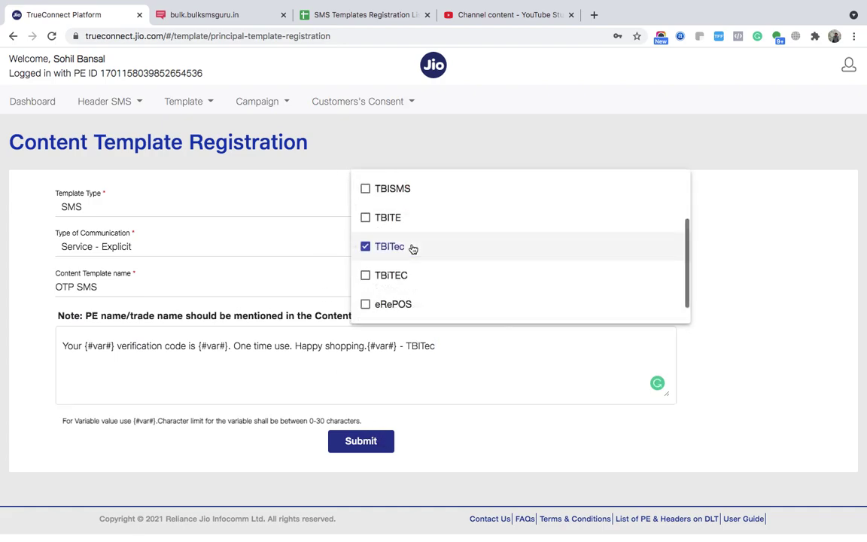
{"action": "left_click", "coordinate": [400, 277]}
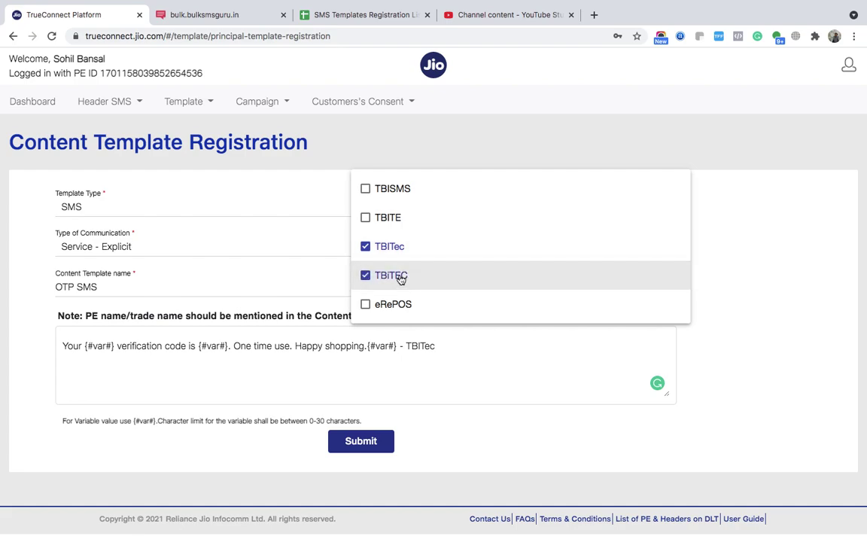
{"action": "left_click", "coordinate": [366, 246]}
{"action": "left_click", "coordinate": [440, 358]}
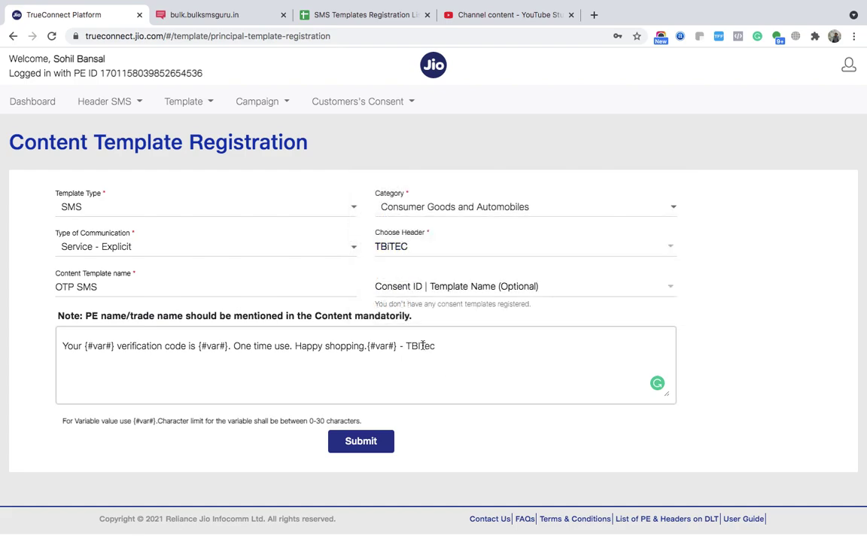
{"action": "left_click", "coordinate": [421, 346]}
{"action": "key", "text": "BackSpace"}
{"action": "type", "text": "I"}
- Submit and confirm the OTP SMS template, then dismiss the 'Template Name is Already Exists' error
{"action": "left_click", "coordinate": [372, 445]}
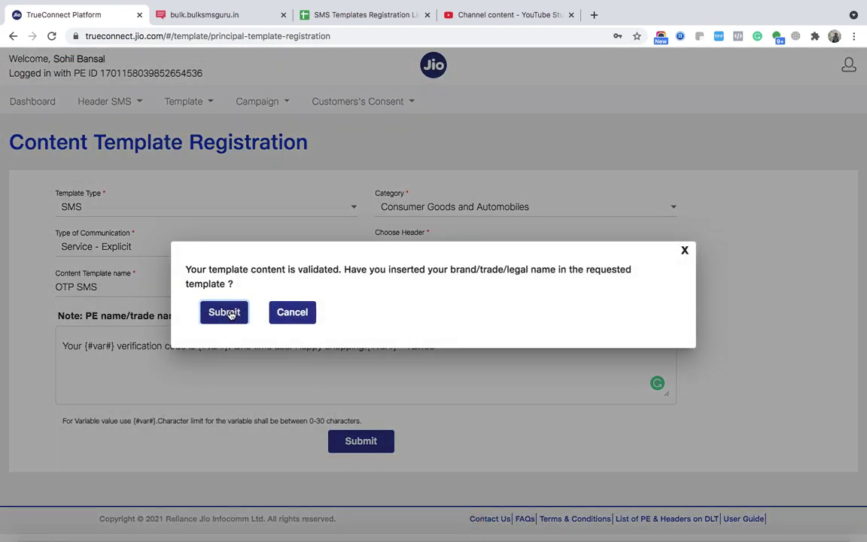
{"action": "left_click", "coordinate": [224, 313]}
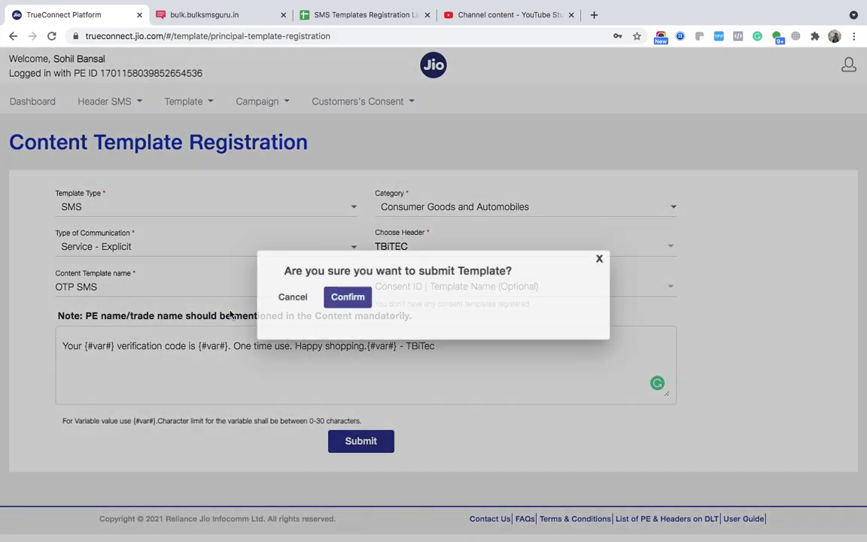
{"action": "left_click", "coordinate": [334, 301]}
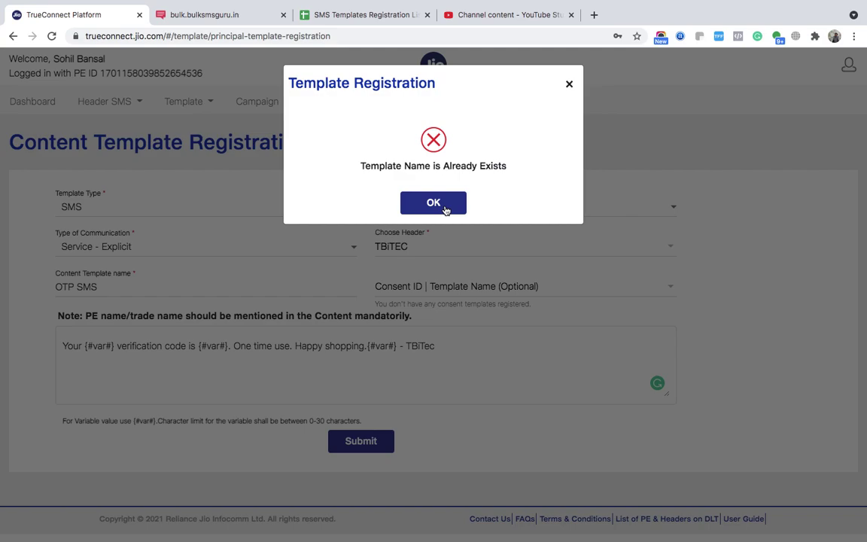
{"action": "left_click", "coordinate": [433, 203]}
{"action": "left_click", "coordinate": [122, 290]}
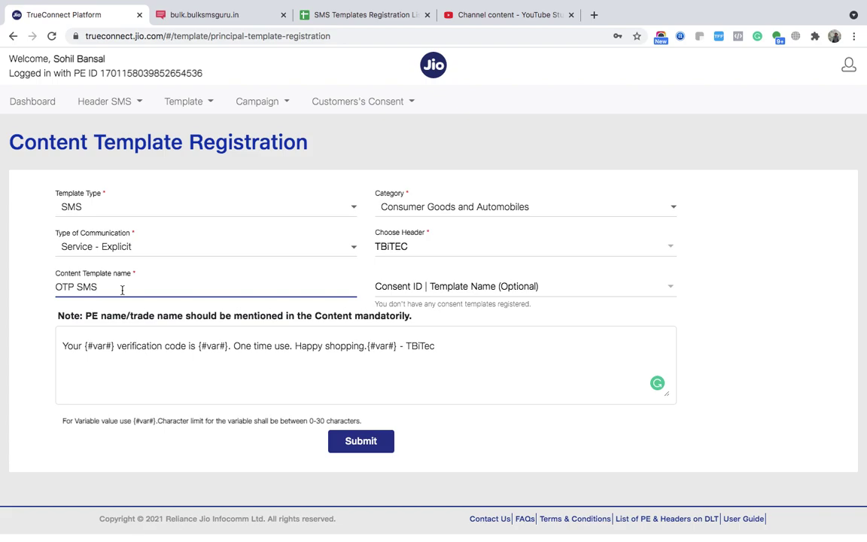
- Replace the template content with the Delivery Boy Alert message copied from cell B33
{"action": "left_click", "coordinate": [351, 15]}
{"action": "scroll", "coordinate": [319, 326], "scroll_direction": "down", "scroll_amount": 5}
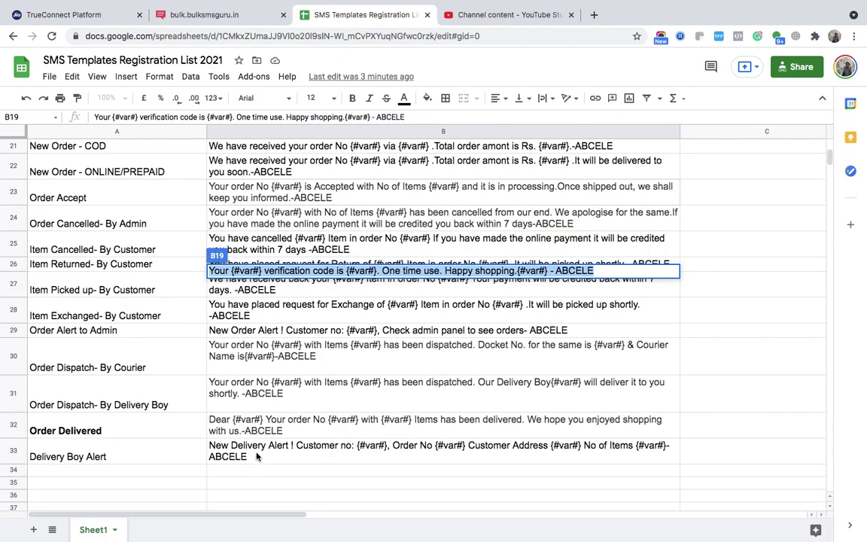
{"action": "left_click", "coordinate": [255, 455]}
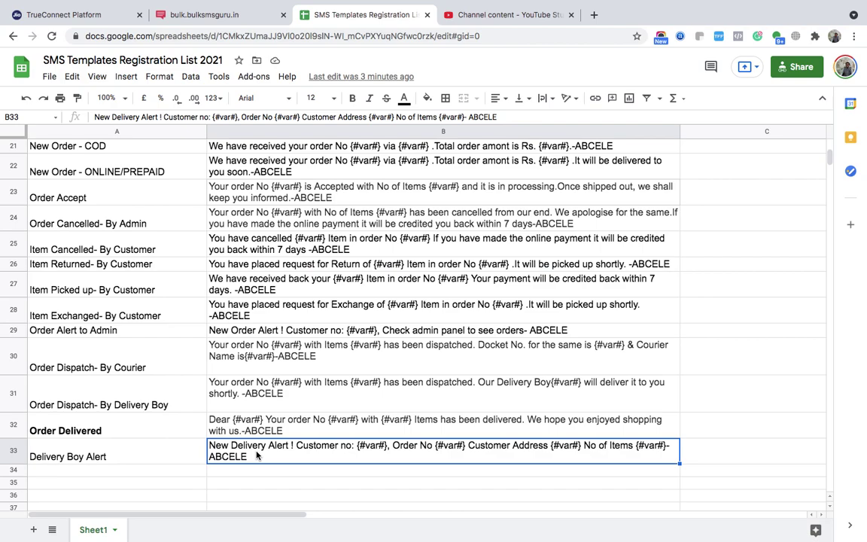
{"action": "key", "text": "super+c"}
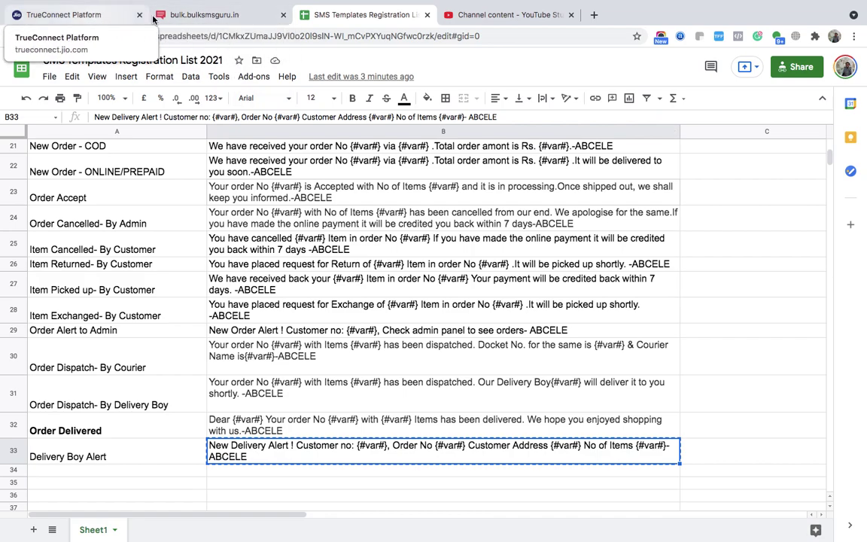
{"action": "left_click", "coordinate": [105, 26]}
{"action": "triple_click", "coordinate": [256, 346]}
{"action": "key", "text": "ctrl+v"}
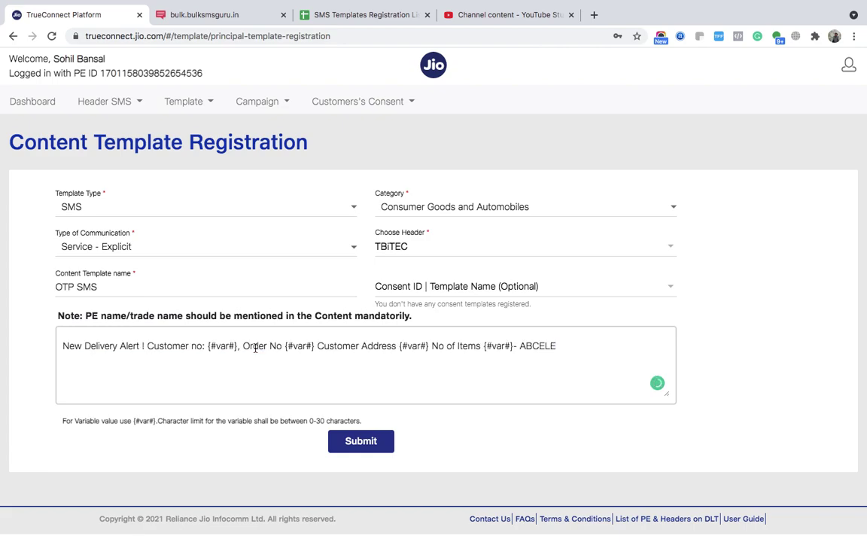
- Rename the template from OTP SMS to 'Delivery Boy Alert'
{"action": "triple_click", "coordinate": [110, 286]}
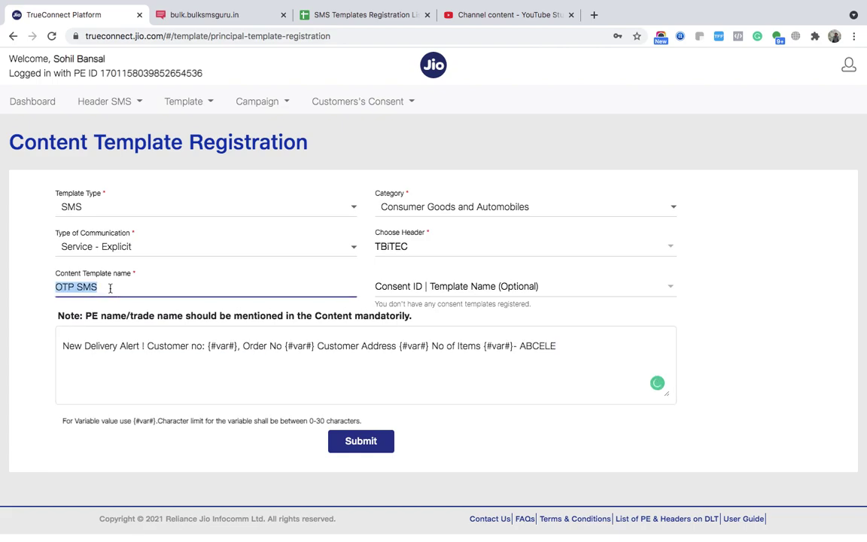
{"action": "type", "text": "DElivery"}
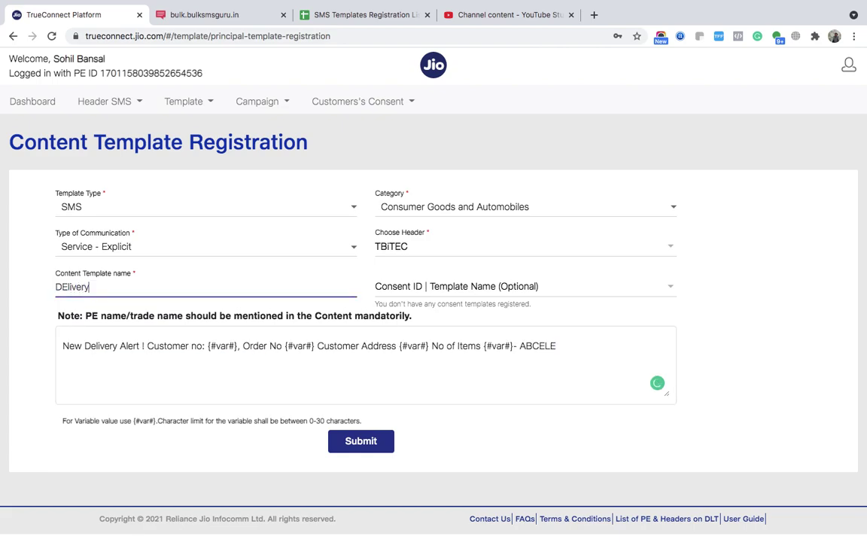
{"action": "key", "text": "BackSpace"}
{"action": "key", "text": "BackSpace"}
{"action": "key", "text": "BackSpace"}
{"action": "key", "text": "BackSpace"}
{"action": "key", "text": "BackSpace"}
{"action": "type", "text": "elivery Boy Alert"}
- Paste two extra {#var#} placeholders after No of Items and replace ABCELE with TBiTEC
{"action": "left_click", "coordinate": [513, 346]}
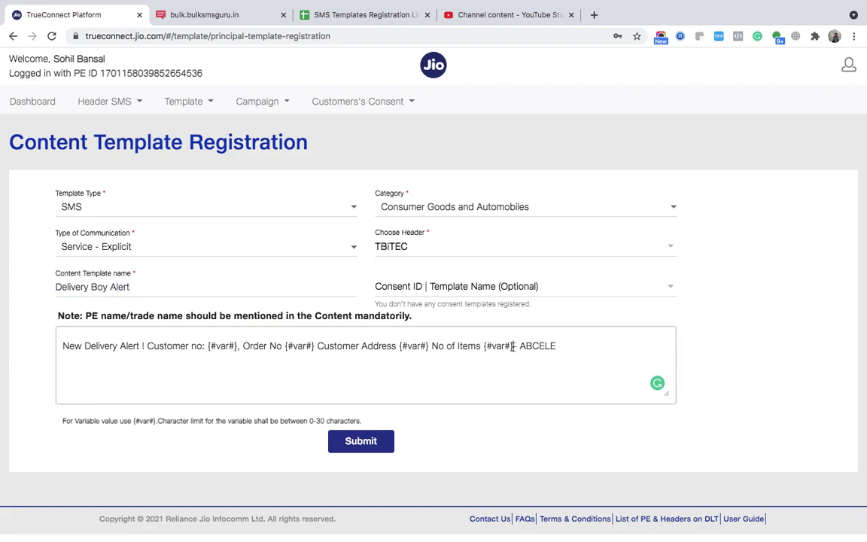
{"action": "left_click_drag", "start_coordinate": [513, 347], "coordinate": [484, 346]}
{"action": "left_click", "coordinate": [513, 346]}
{"action": "key", "text": "ctrl+v"}
{"action": "key", "text": "ctrl+v"}
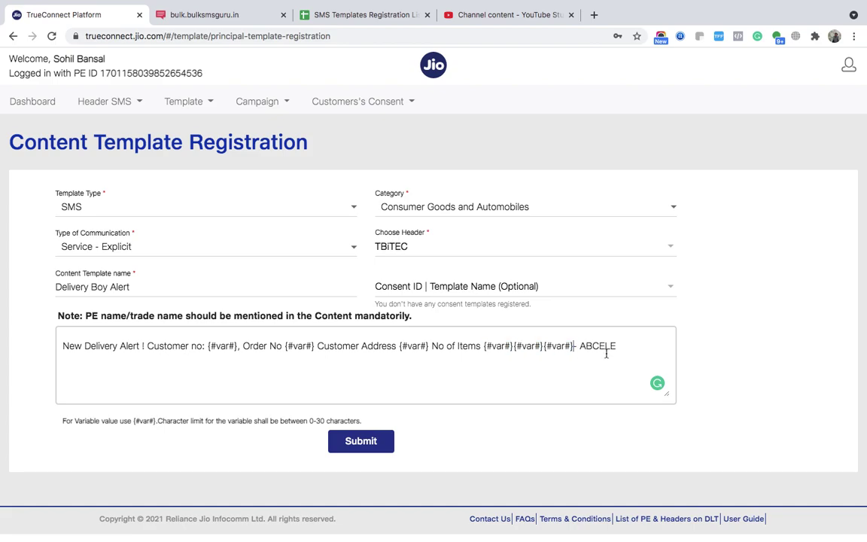
{"action": "double_click", "coordinate": [600, 346]}
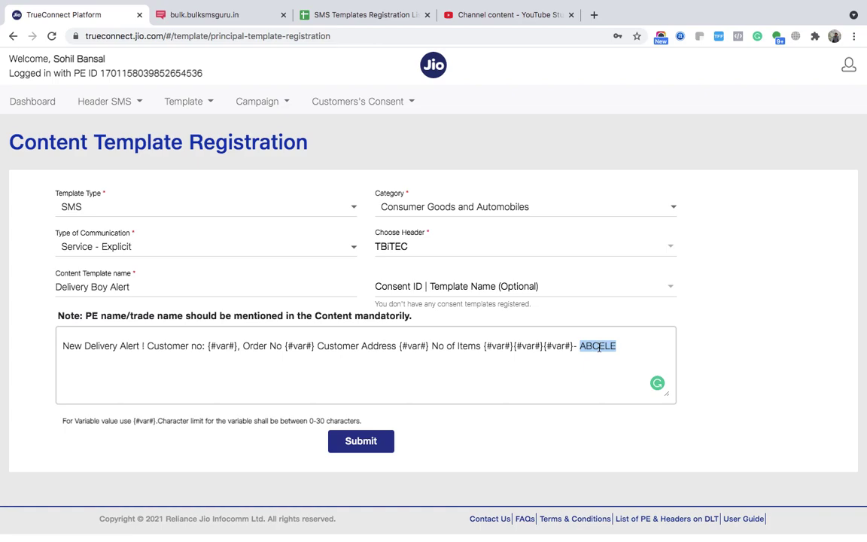
{"action": "type", "text": "TBiTEC"}
- Type 'Sample' between the two new variables in the message
{"action": "double_click", "coordinate": [597, 347]}
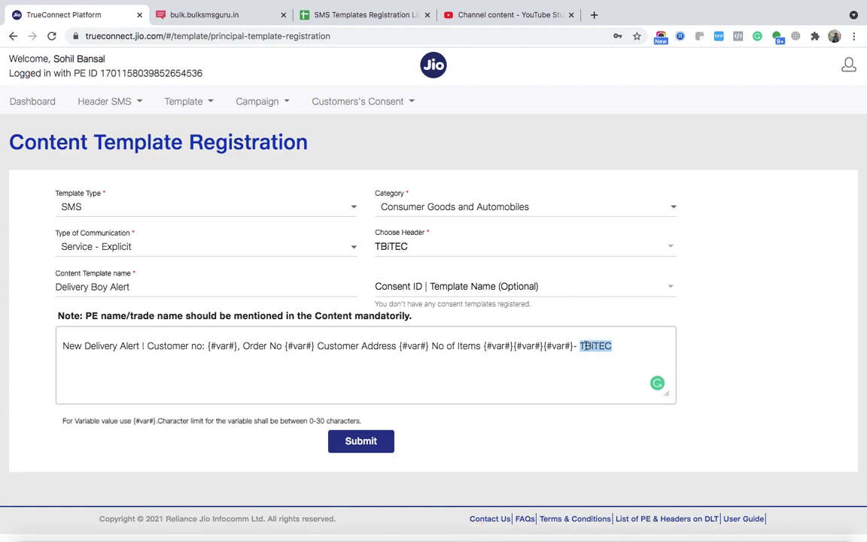
{"action": "left_click", "coordinate": [514, 345]}
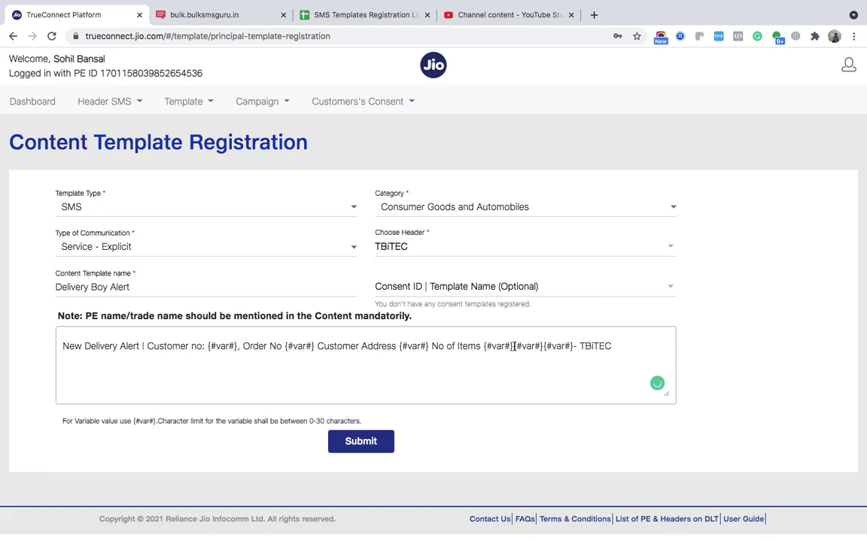
{"action": "type", "text": "Alright"}
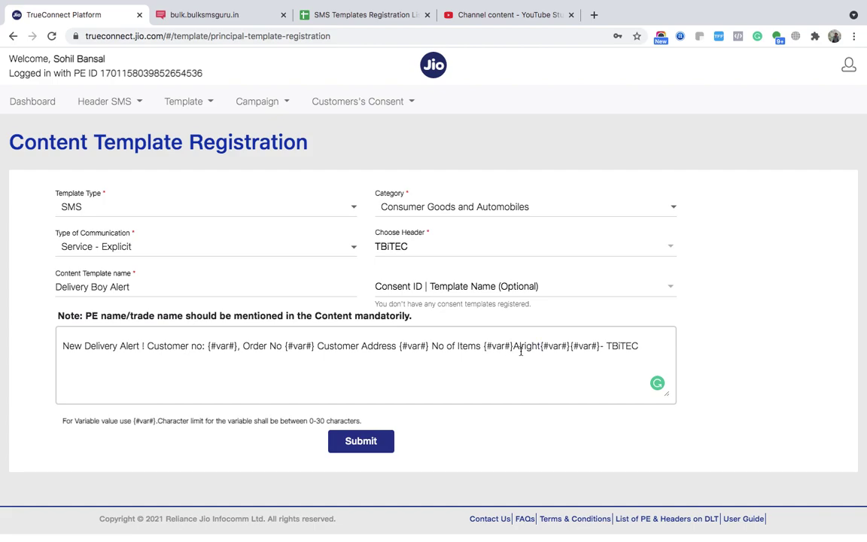
{"action": "key", "text": "BackSpace"}
{"action": "key", "text": "BackSpace"}
{"action": "key", "text": "BackSpace"}
{"action": "key", "text": "BackSpace"}
{"action": "key", "text": "BackSpace"}
{"action": "key", "text": "BackSpace"}
{"action": "key", "text": "BackSpace"}
{"action": "type", "text": "SAmple"}
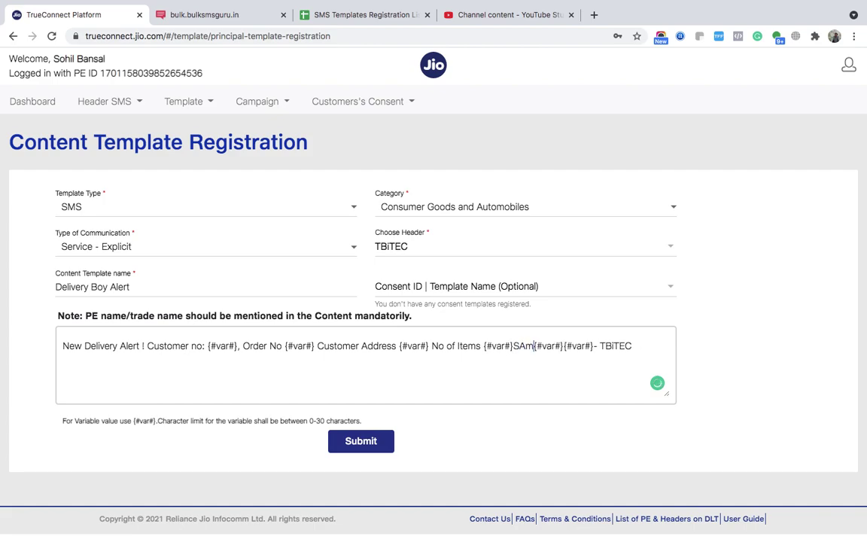
{"action": "key", "text": "BackSpace"}
{"action": "key", "text": "BackSpace"}
{"action": "key", "text": "BackSpace"}
{"action": "key", "text": "BackSpace"}
{"action": "key", "text": "BackSpace"}
{"action": "type", "text": "ample"}
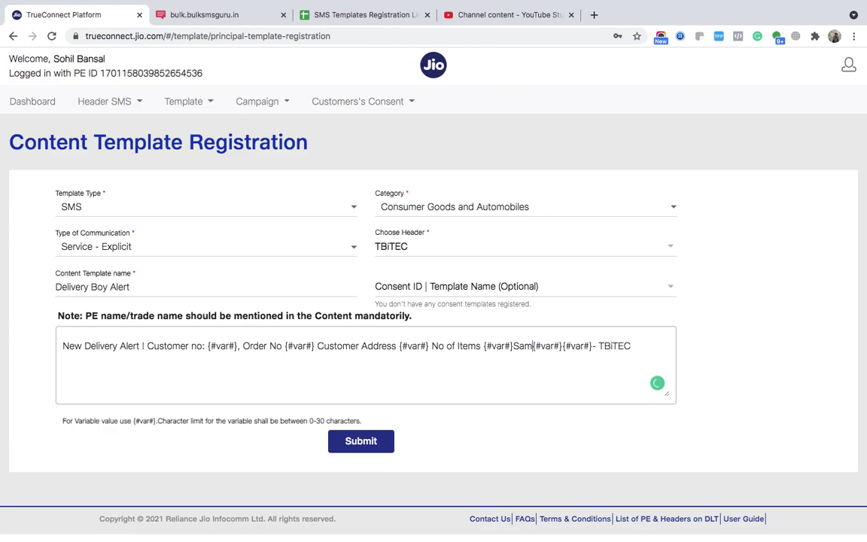
- Submit and confirm the Delivery Boy Alert template for approval, then dismiss the success message
{"action": "left_click", "coordinate": [362, 445]}
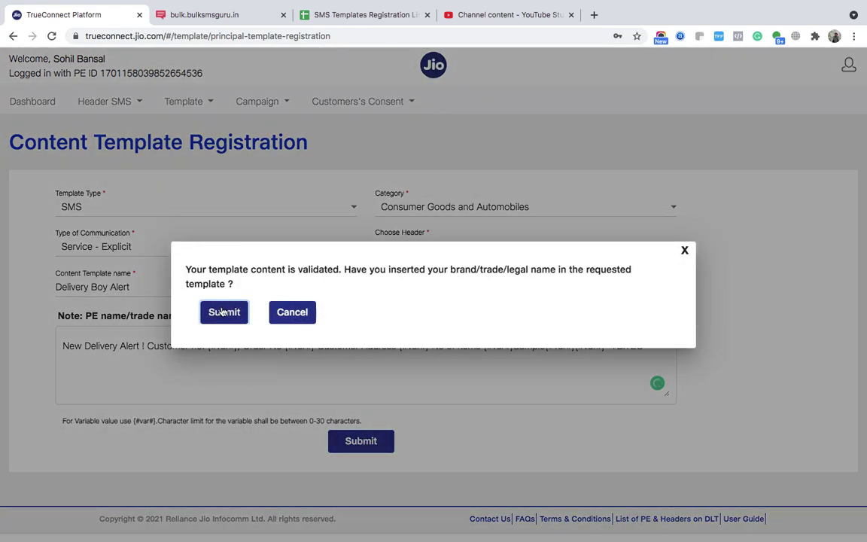
{"action": "left_click", "coordinate": [225, 311]}
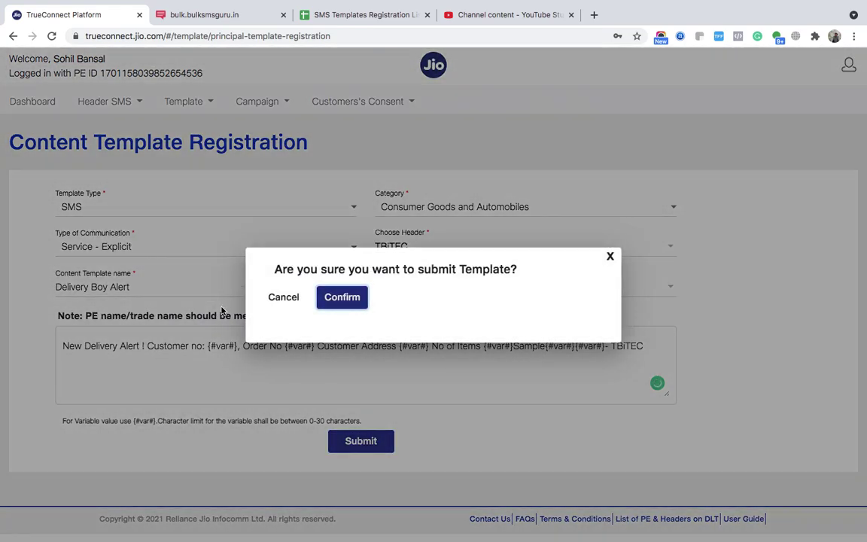
{"action": "left_click", "coordinate": [342, 298]}
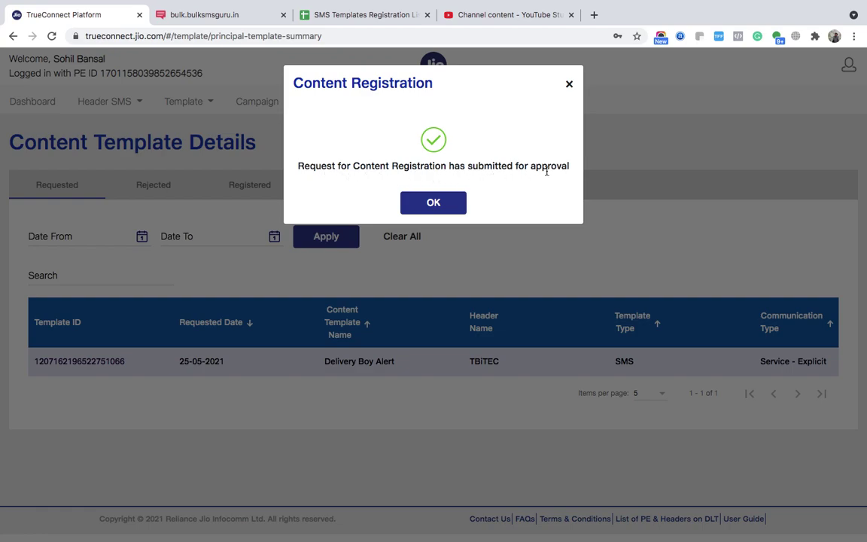
{"action": "left_click", "coordinate": [421, 209]}
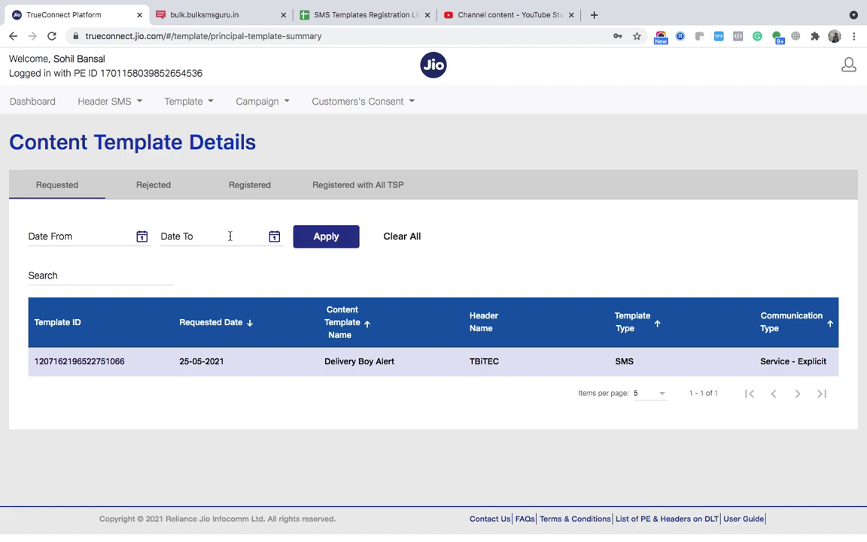
- Export the Registered templates as ApprovedByJioContentTemplate (3).xlsx and reveal it in Finder
{"action": "left_click", "coordinate": [243, 188]}
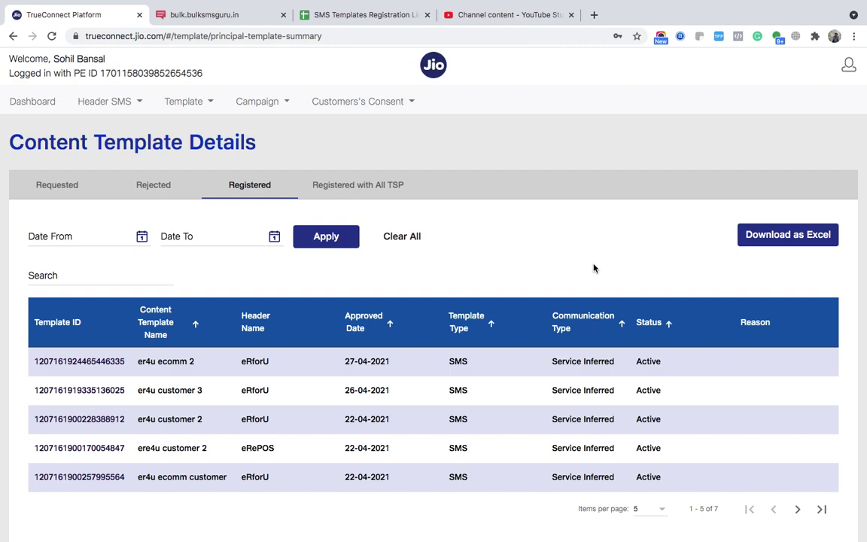
{"action": "left_click", "coordinate": [775, 241]}
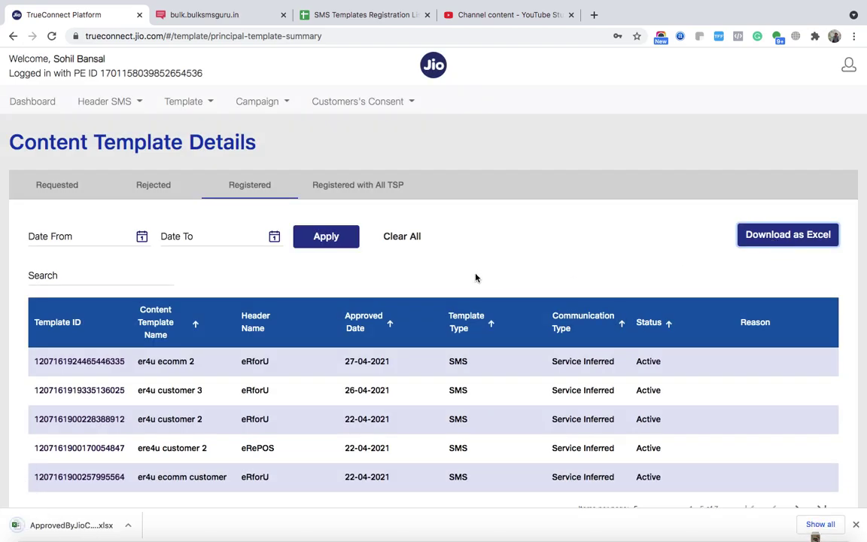
{"action": "left_click", "coordinate": [128, 526]}
{"action": "left_click", "coordinate": [156, 513]}
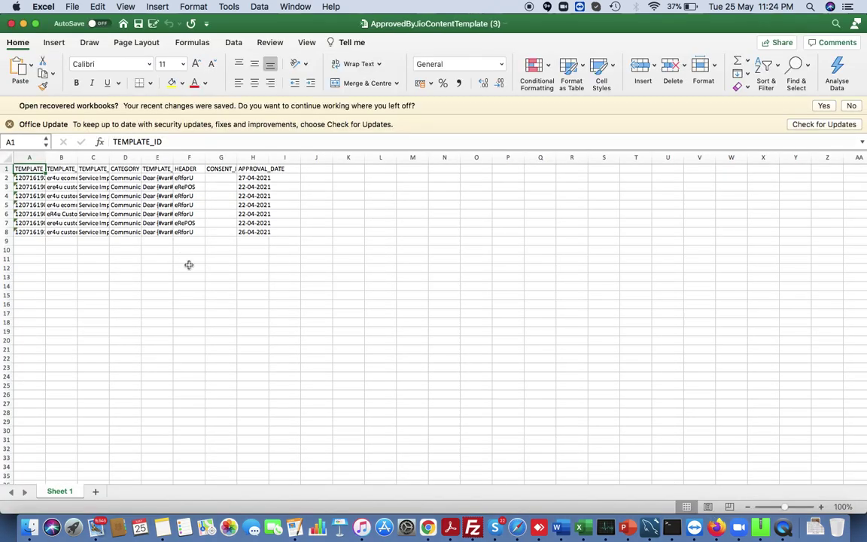
- Widen columns C, B and A of the exported list, then return to the browser
{"action": "left_click_drag", "start_coordinate": [110, 159], "coordinate": [196, 163]}
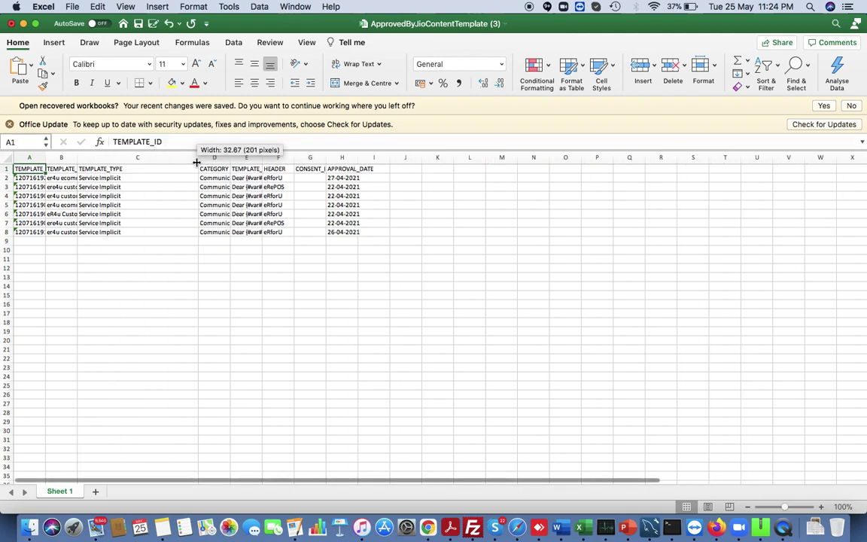
{"action": "left_click_drag", "start_coordinate": [78, 161], "coordinate": [140, 160]}
{"action": "left_click_drag", "start_coordinate": [46, 160], "coordinate": [112, 172]}
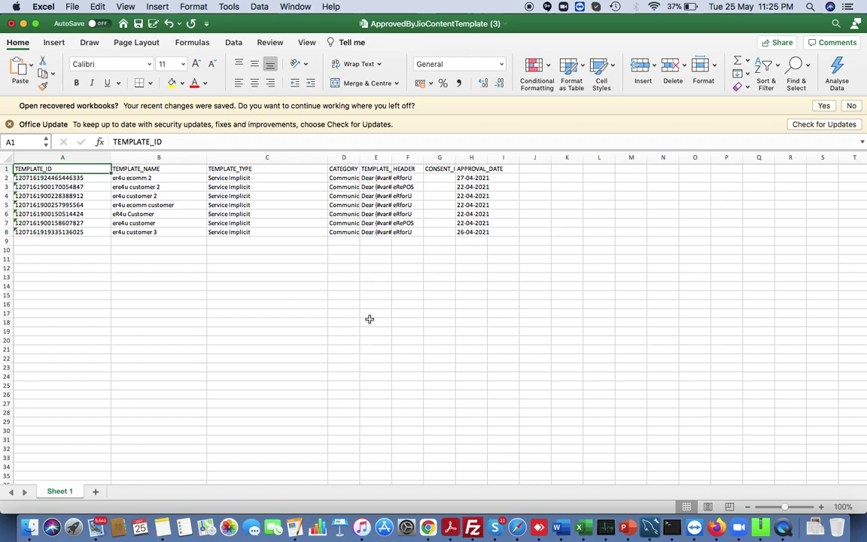
{"action": "key", "text": "ctrl+Right"}
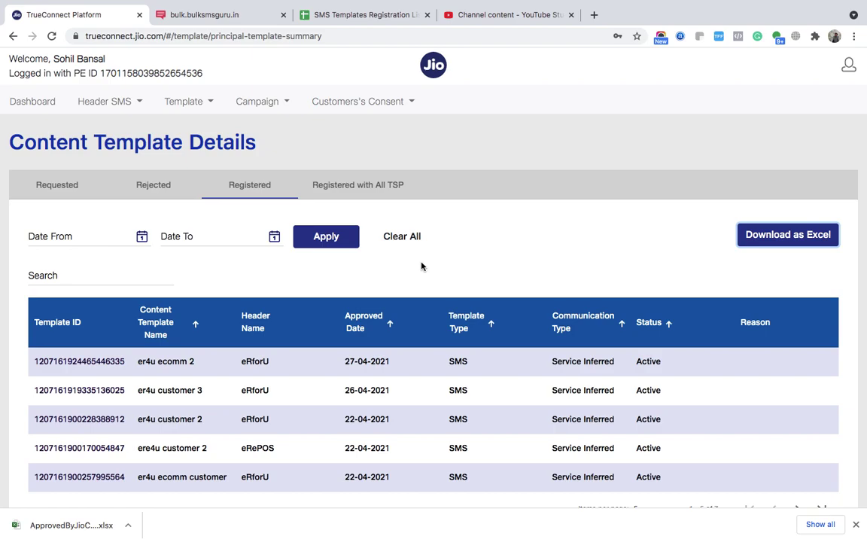
- Scroll the SMS Templates Registration List 2021 to the top, then go to Bulk SMS Guru
{"action": "left_click", "coordinate": [362, 15]}
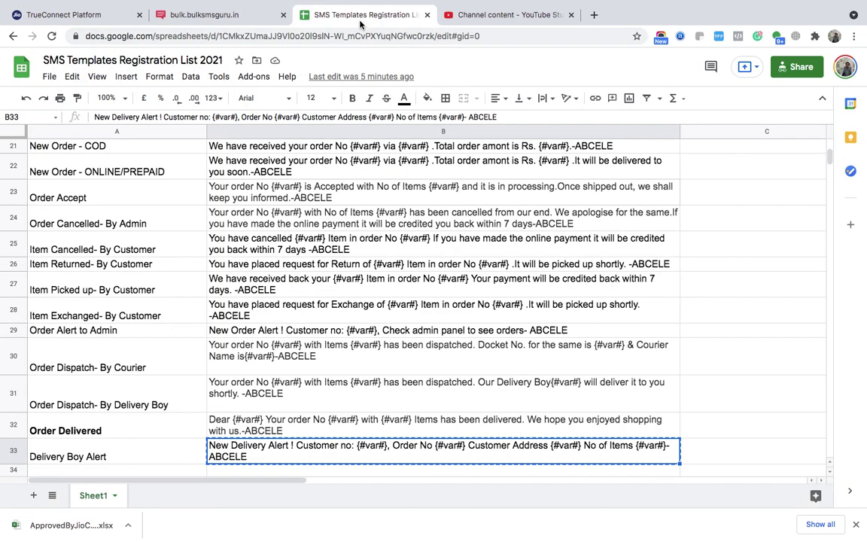
{"action": "scroll", "coordinate": [367, 368], "scroll_direction": "up", "scroll_amount": 10}
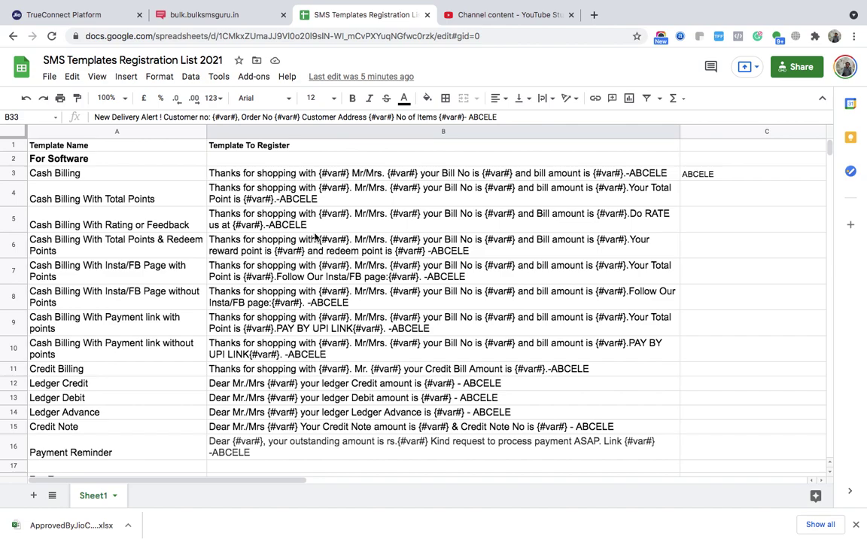
{"action": "left_click", "coordinate": [220, 15]}
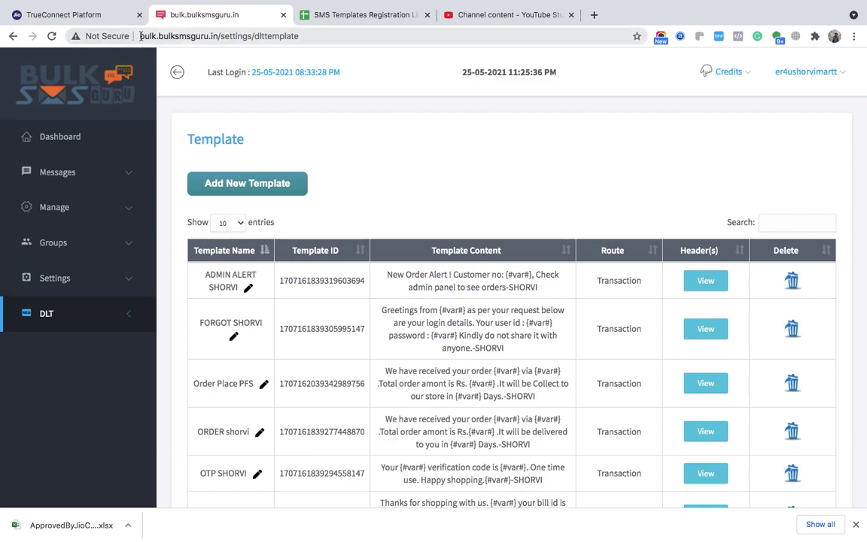
- Check the Transaction credit balance in the Bulk SMS Guru Credits dropdown
{"action": "left_click_drag", "start_coordinate": [140, 36], "coordinate": [217, 36]}
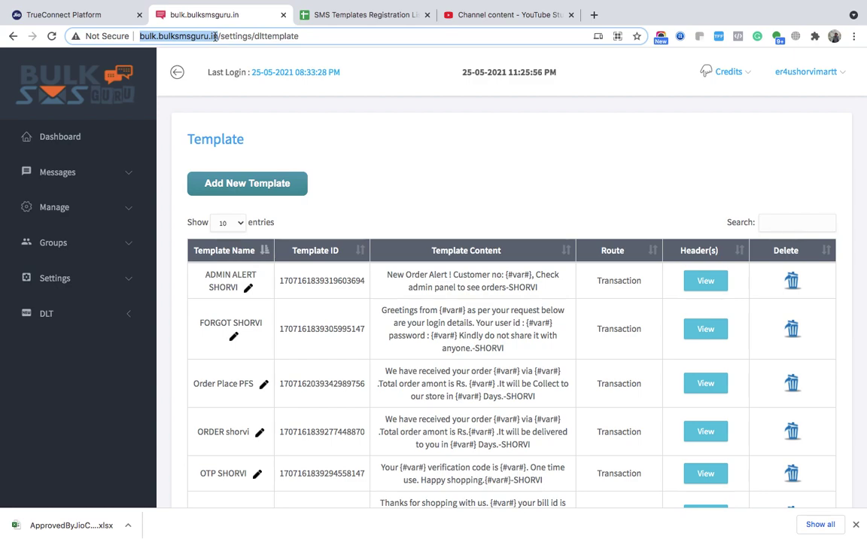
{"action": "left_click", "coordinate": [723, 71]}
{"action": "double_click", "coordinate": [664, 130]}
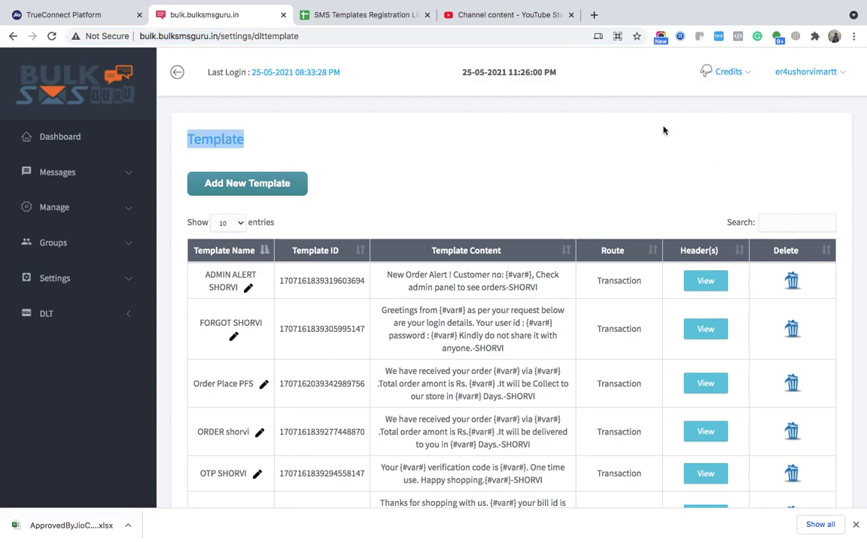
{"action": "left_click", "coordinate": [715, 71]}
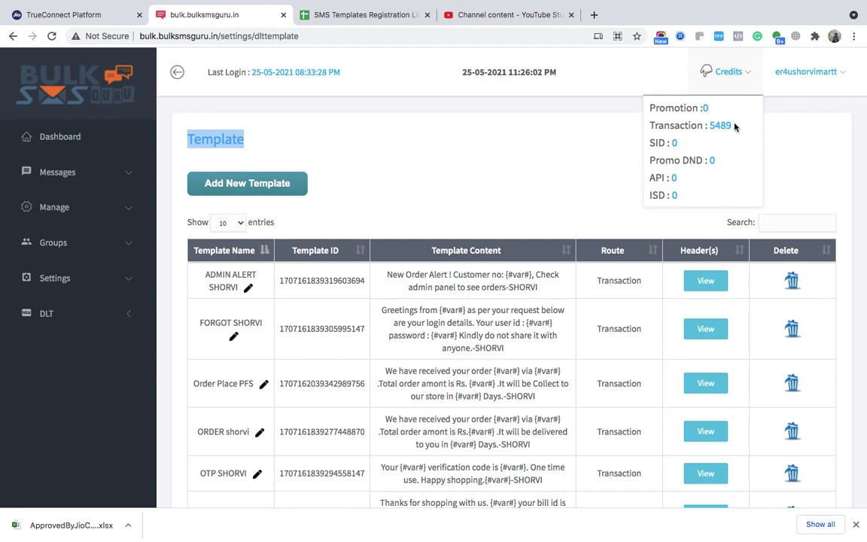
{"action": "left_click_drag", "start_coordinate": [651, 126], "coordinate": [716, 125]}
{"action": "left_click", "coordinate": [418, 140]}
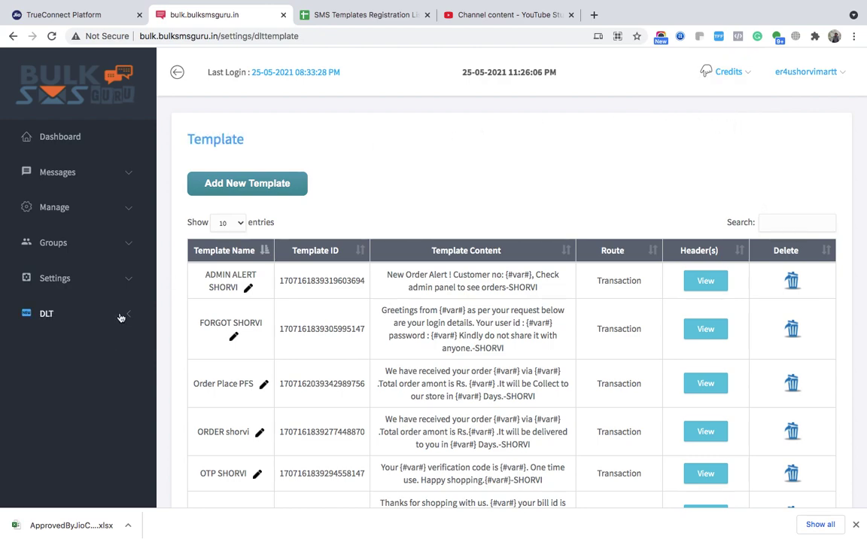
- View the DLT Entity ID details, then go back to TrueConnect's registered templates
{"action": "left_click", "coordinate": [86, 321]}
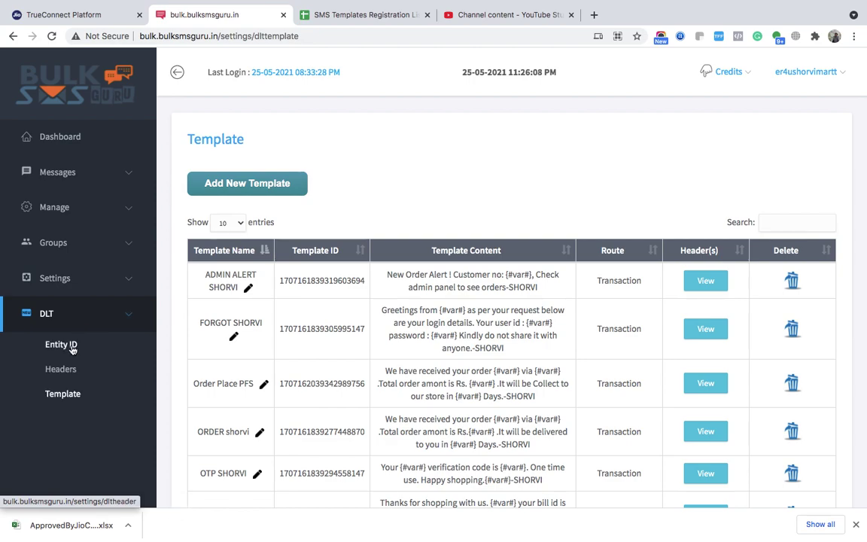
{"action": "left_click", "coordinate": [72, 348]}
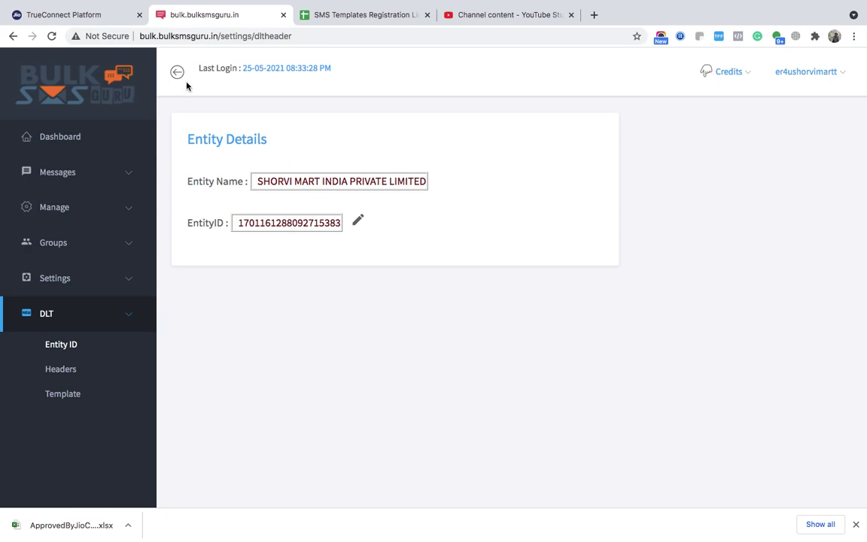
{"action": "left_click", "coordinate": [73, 15]}
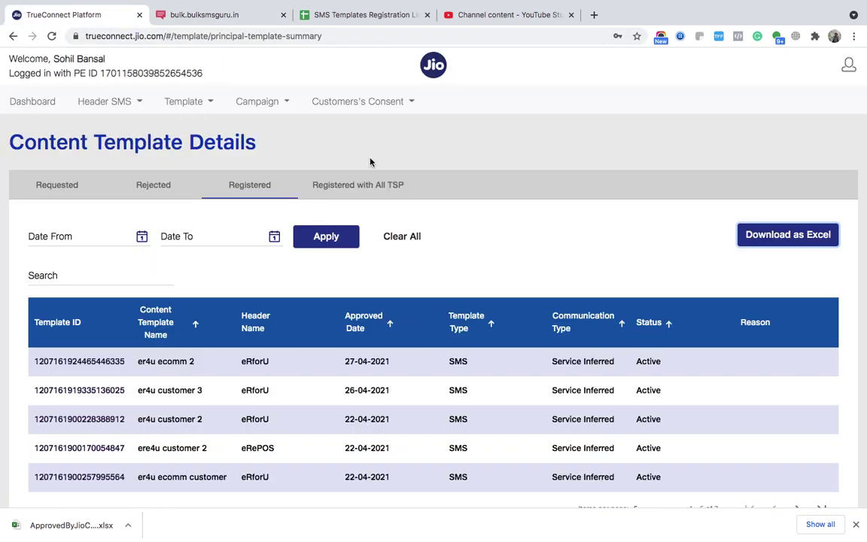
- Open the TrueConnect Dashboard and select the logged-in PE ID number
{"action": "left_click", "coordinate": [15, 102]}
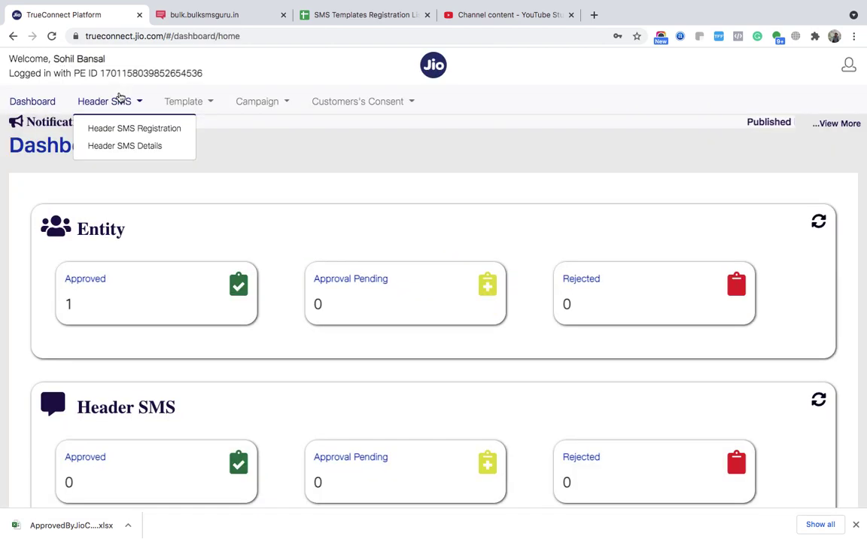
{"action": "left_click_drag", "start_coordinate": [209, 78], "coordinate": [100, 75]}
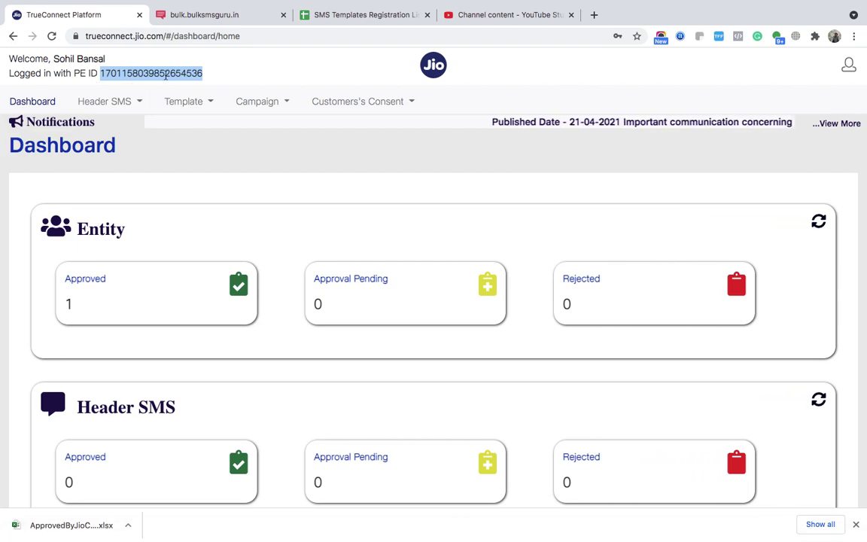
{"action": "mouse_move", "coordinate": [850, 68]}
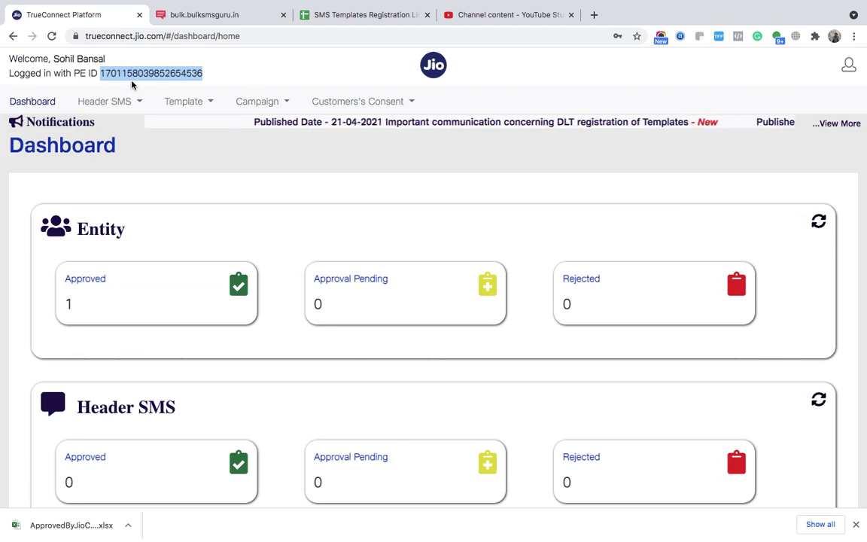
{"action": "mouse_move", "coordinate": [114, 100]}
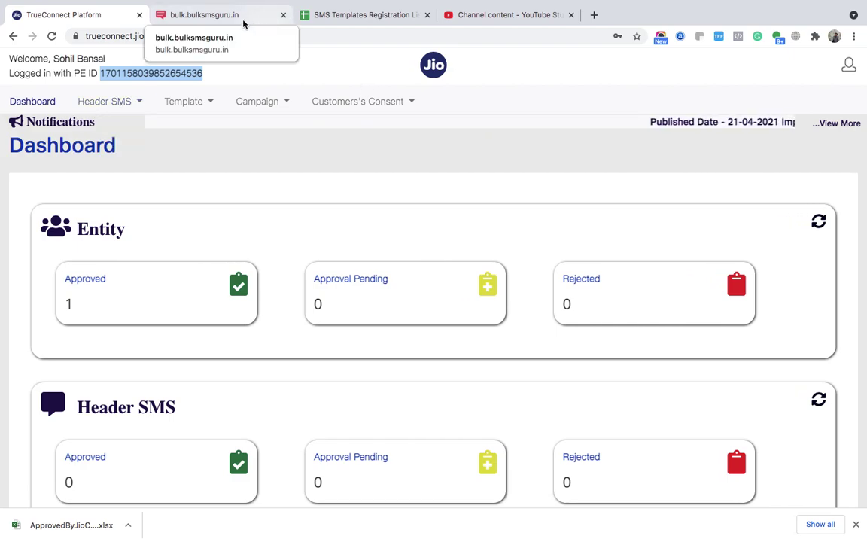
- Add DLT header ABCELE on the Transaction route, then open the DLT Template list
{"action": "left_click", "coordinate": [218, 16]}
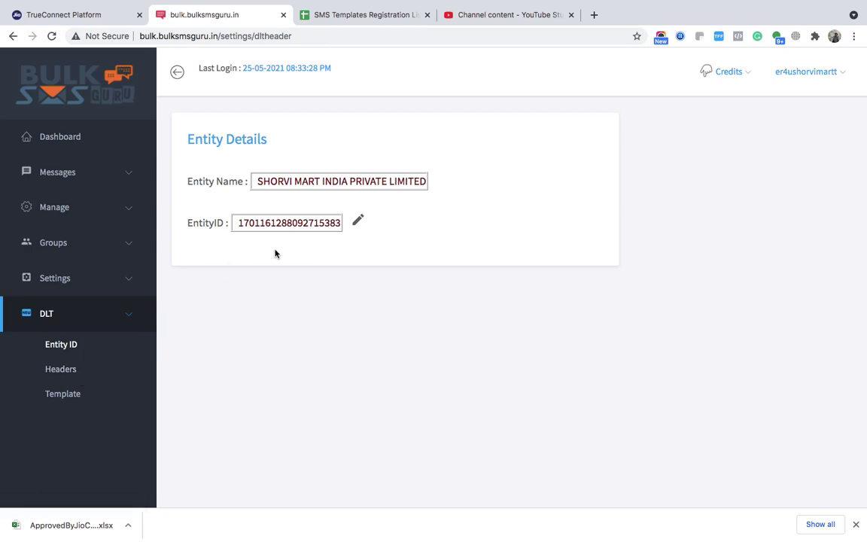
{"action": "left_click", "coordinate": [76, 368]}
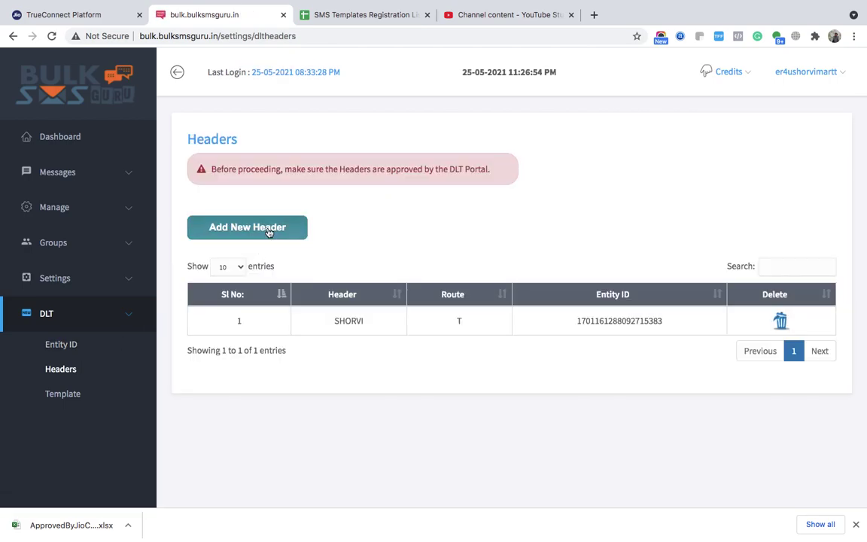
{"action": "left_click", "coordinate": [257, 230]}
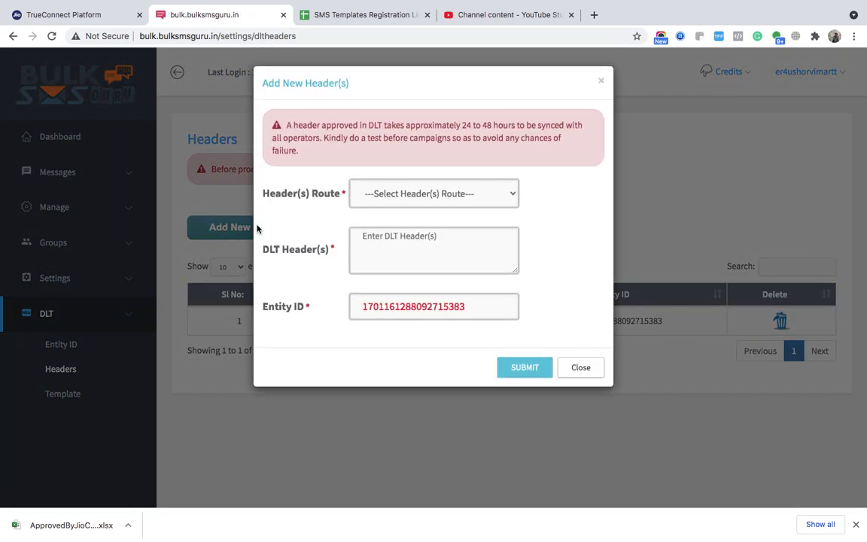
{"action": "left_click", "coordinate": [402, 198]}
{"action": "left_click", "coordinate": [399, 207]}
{"action": "left_click", "coordinate": [382, 241]}
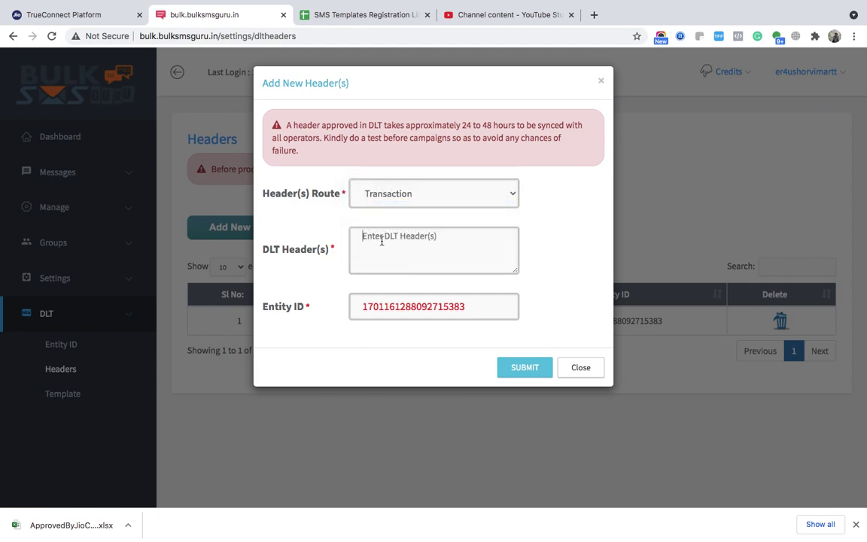
{"action": "type", "text": "ABCELE"}
{"action": "left_click", "coordinate": [517, 368]}
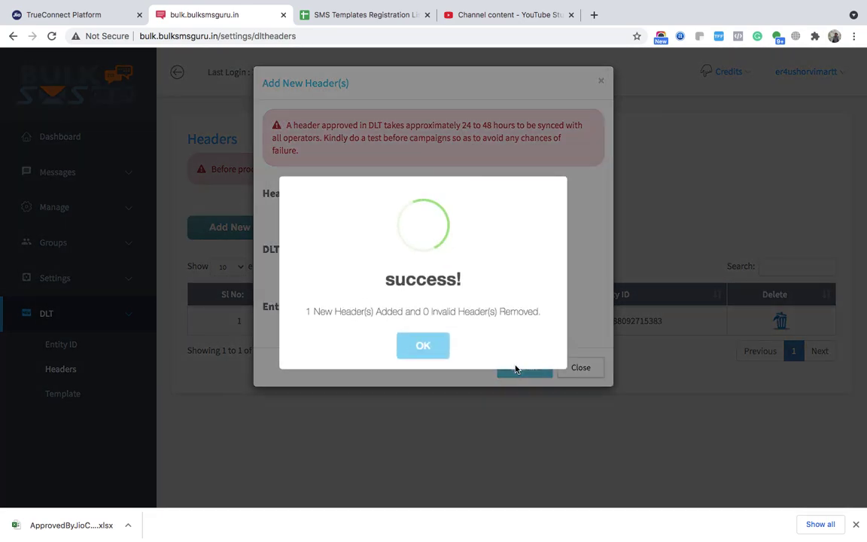
{"action": "left_click", "coordinate": [442, 348]}
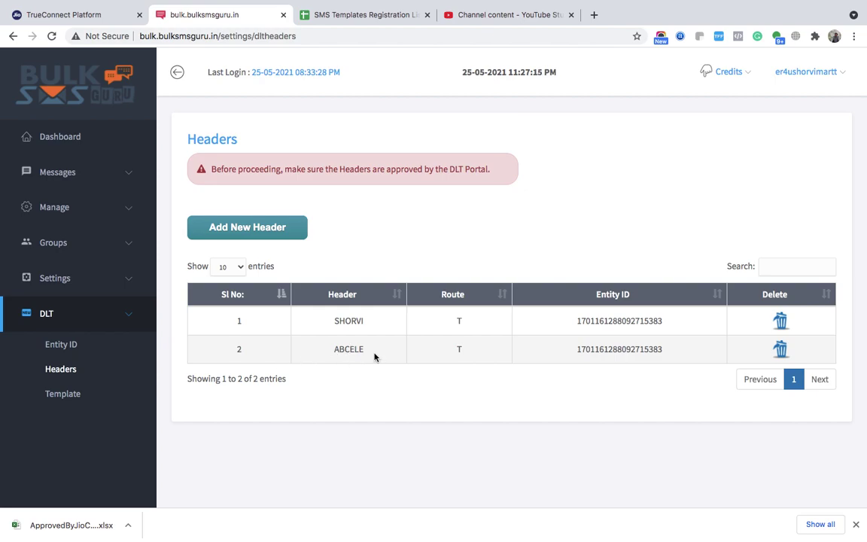
{"action": "left_click", "coordinate": [75, 398]}
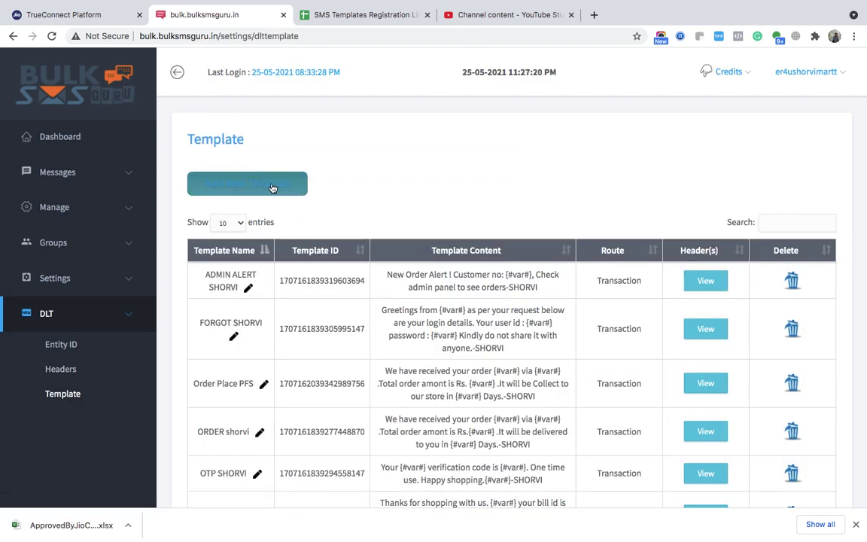
- Start a new template named 'Delivery Boy Alert', then switch to the Excel workbook
{"action": "left_click", "coordinate": [273, 187]}
{"action": "left_click", "coordinate": [376, 206]}
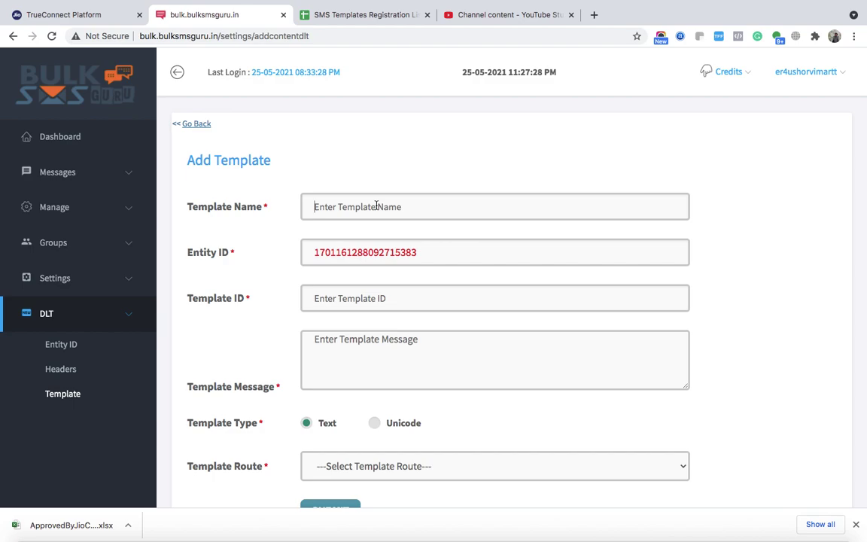
{"action": "type", "text": "DElivery Boy Ale"}
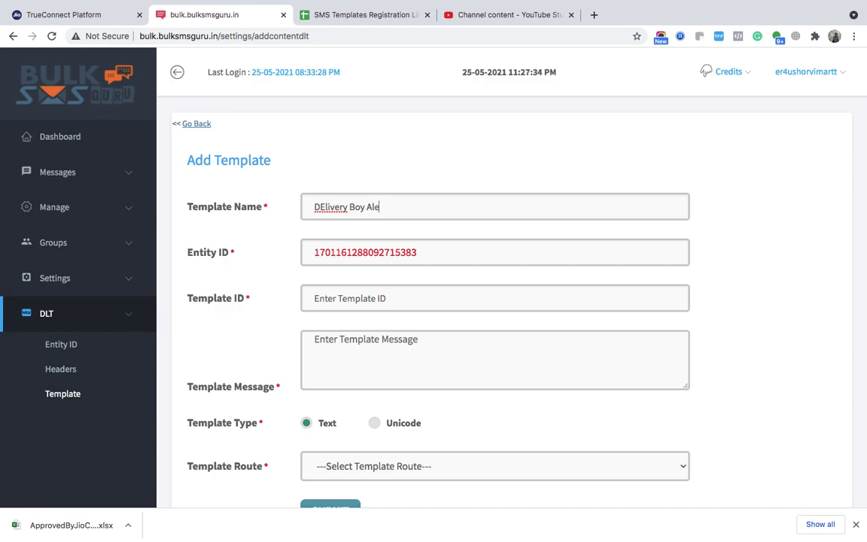
{"action": "key", "text": "BackSpace"}
{"action": "type", "text": "e"}
{"action": "key", "text": "super+Tab"}
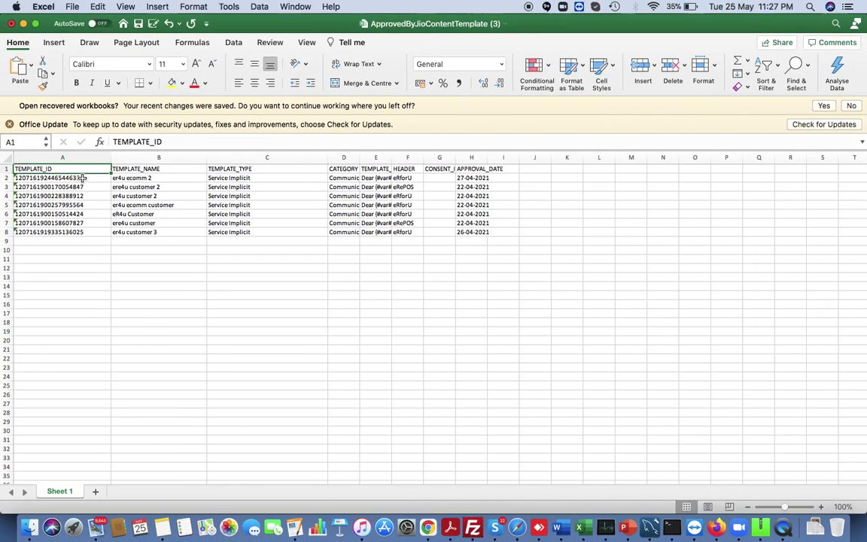
{"action": "left_click", "coordinate": [83, 177]}
{"action": "double_click", "coordinate": [153, 143]}
{"action": "key", "text": "super+c"}
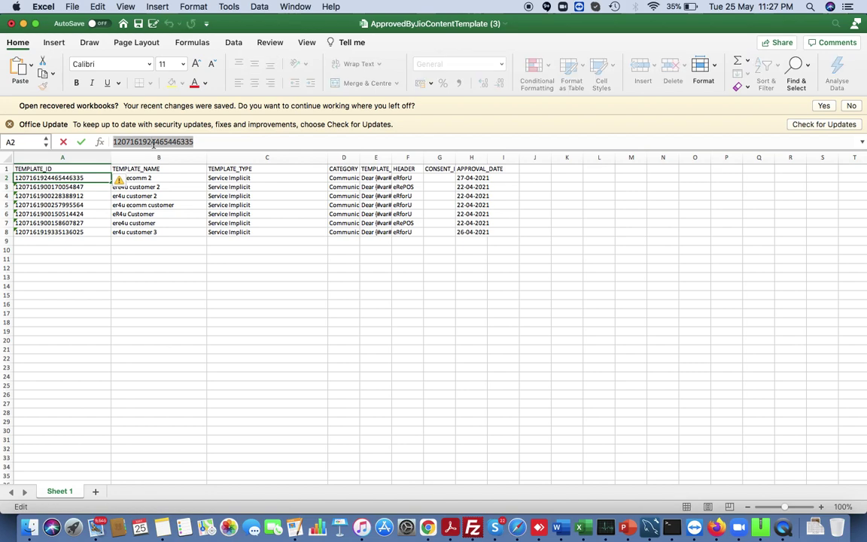
{"action": "key", "text": "super+Tab"}
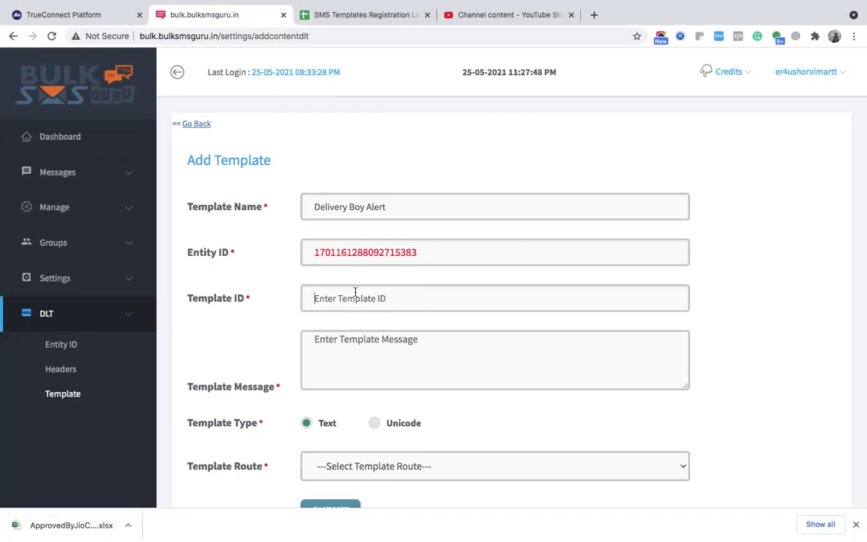
{"action": "key", "text": "super+v"}
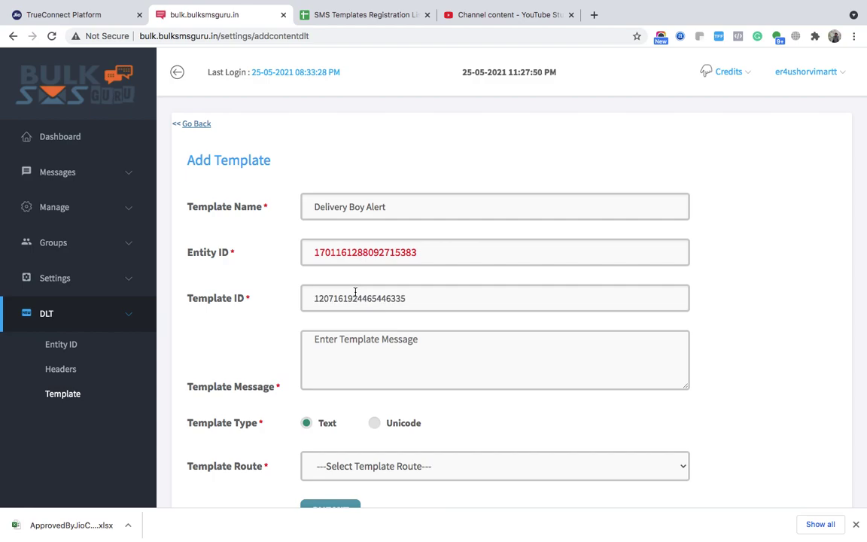
- Copy the Delivery Boy Alert message from Sheets cell B33 into the template message
{"action": "key", "text": "super+Tab"}
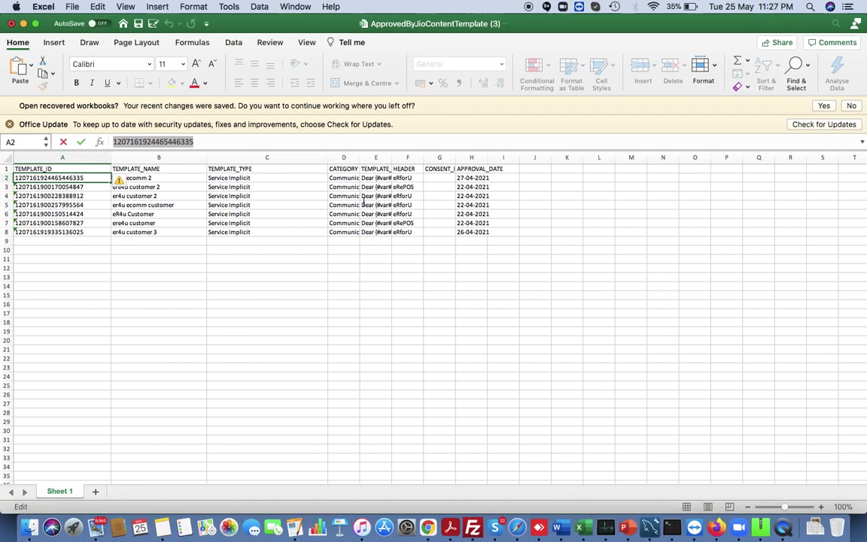
{"action": "left_click", "coordinate": [378, 178]}
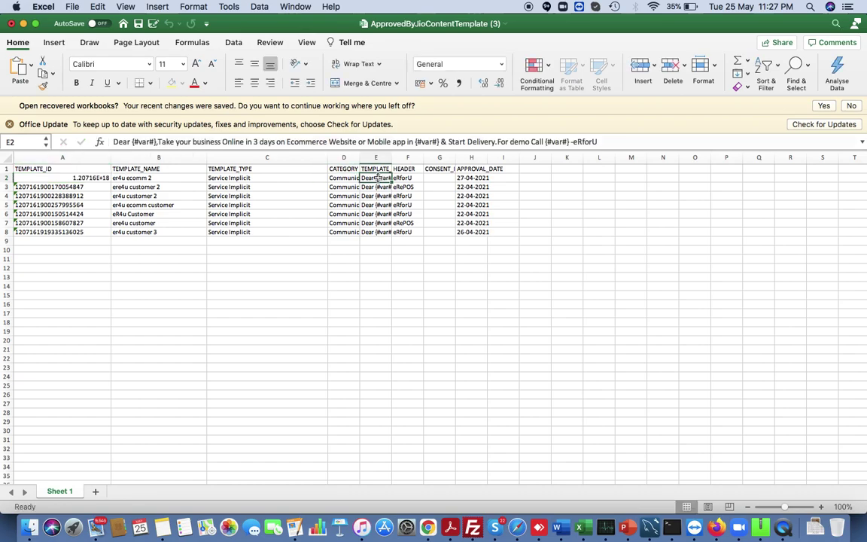
{"action": "triple_click", "coordinate": [323, 143]}
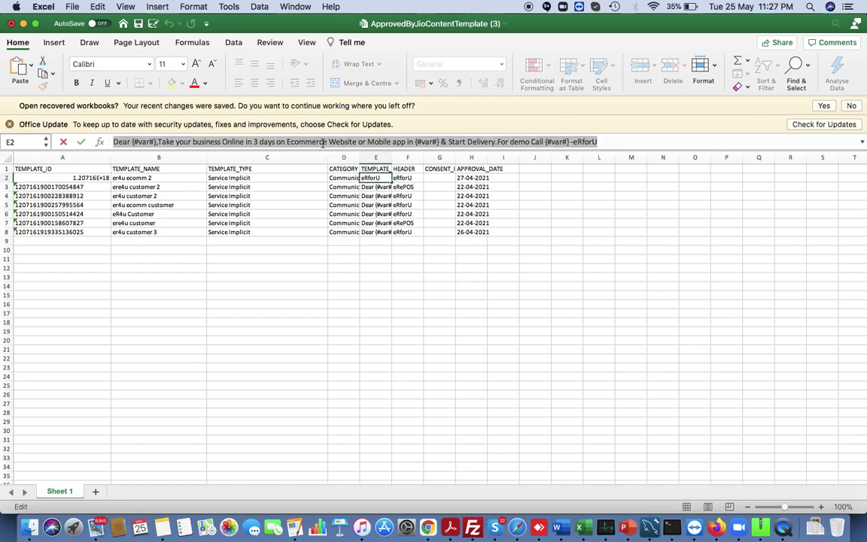
{"action": "key", "text": "super+Tab"}
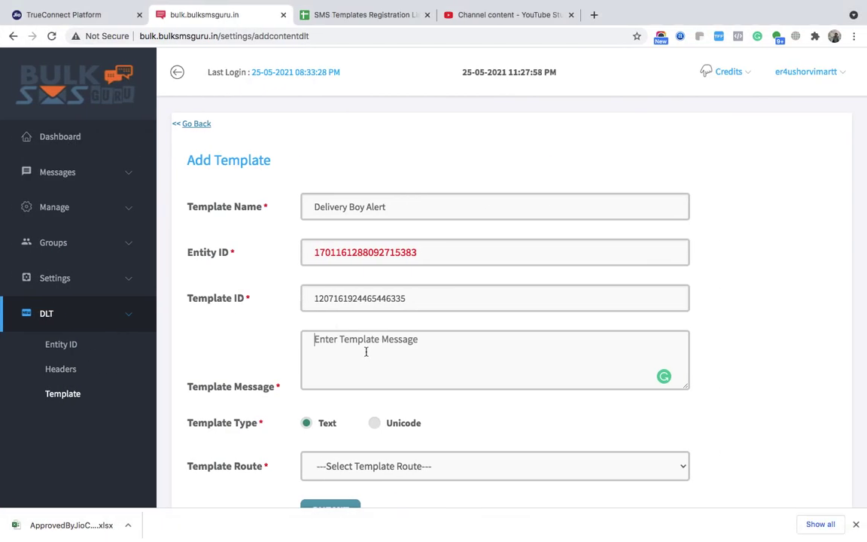
{"action": "key", "text": "super+Tab"}
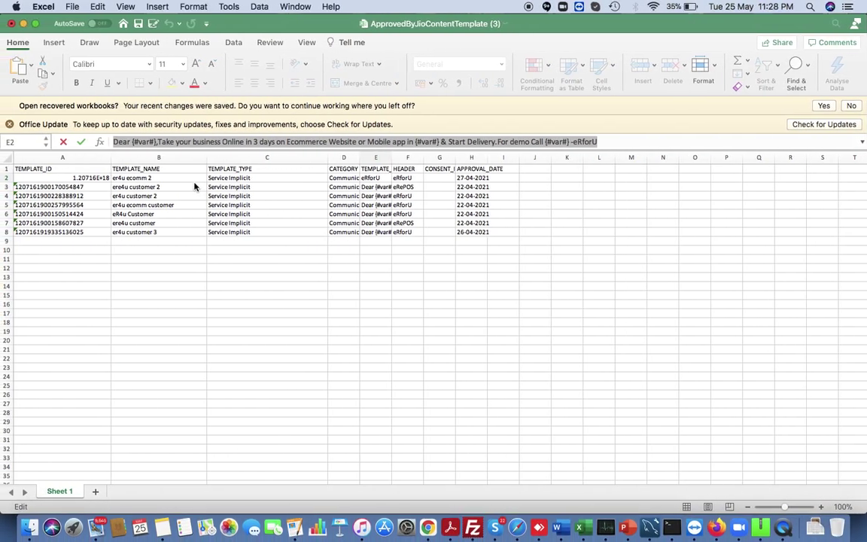
{"action": "key", "text": "super+Tab"}
{"action": "key", "text": "ctrl+Right"}
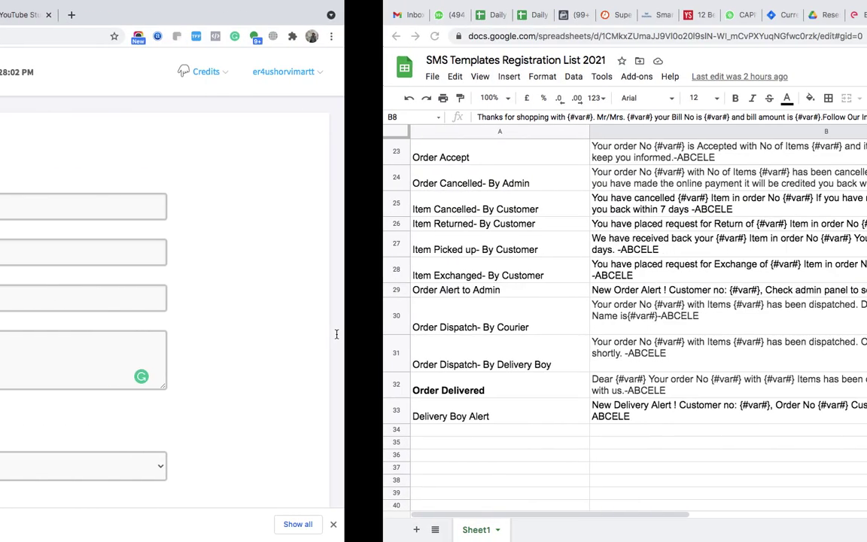
{"action": "left_click", "coordinate": [264, 410]}
{"action": "key", "text": "ctrl+Left"}
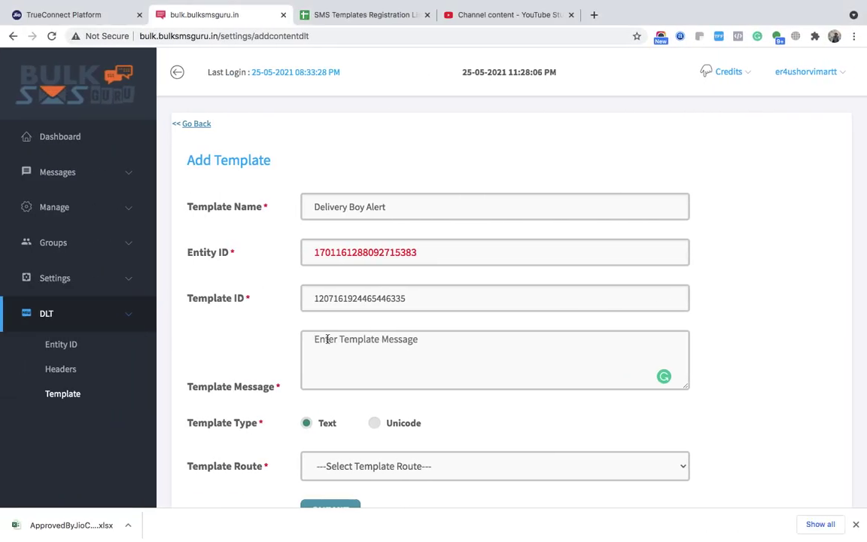
{"action": "type", "text": "New Delivery Alert ! Customer no: {#var#}, Order No {#var#} Customer Address {#var#} No of Items {#var#}- ABCELE"}
- Set the template route to Transaction and submit the template
{"action": "scroll", "coordinate": [338, 376], "scroll_direction": "down", "scroll_amount": 2}
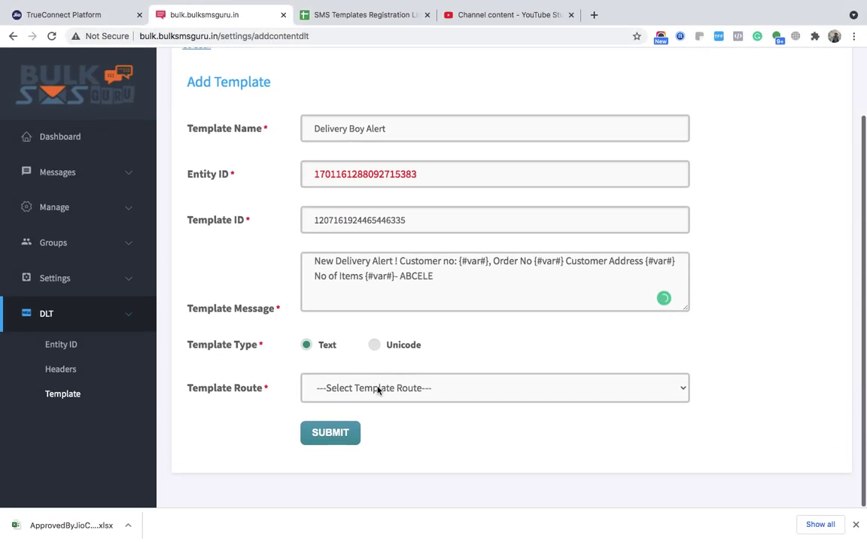
{"action": "left_click", "coordinate": [377, 388]}
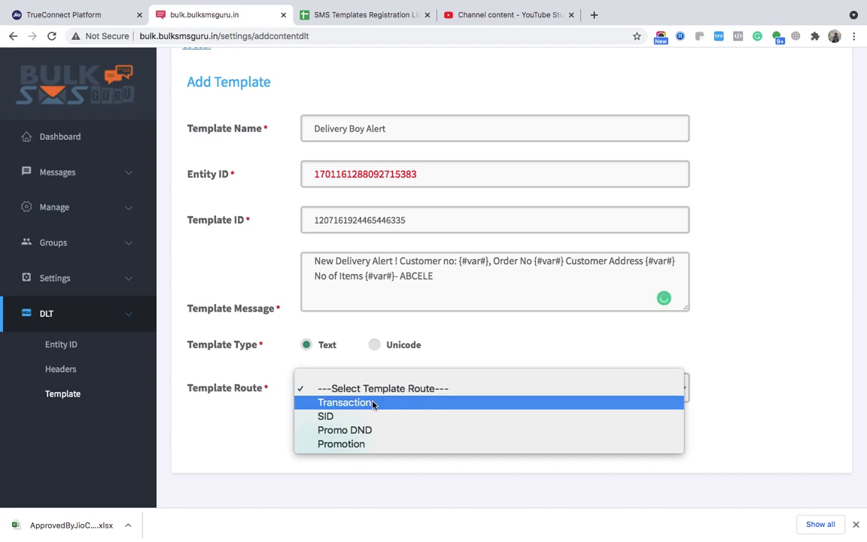
{"action": "left_click", "coordinate": [373, 404]}
{"action": "scroll", "coordinate": [373, 407], "scroll_direction": "down", "scroll_amount": 3}
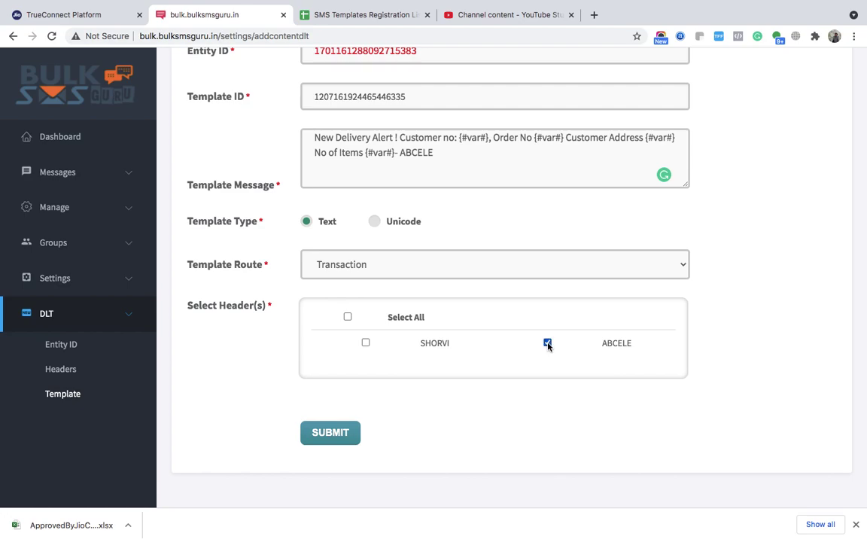
{"action": "left_click", "coordinate": [329, 434]}
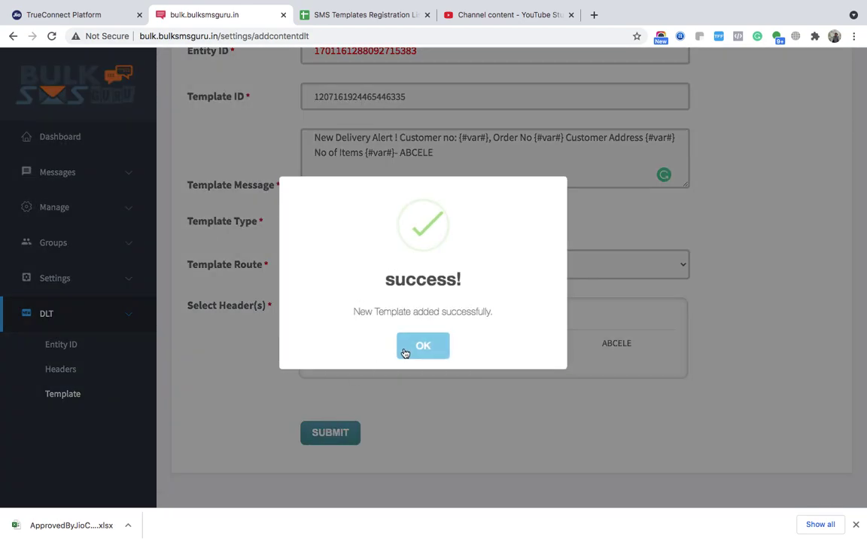
{"action": "left_click", "coordinate": [422, 346]}
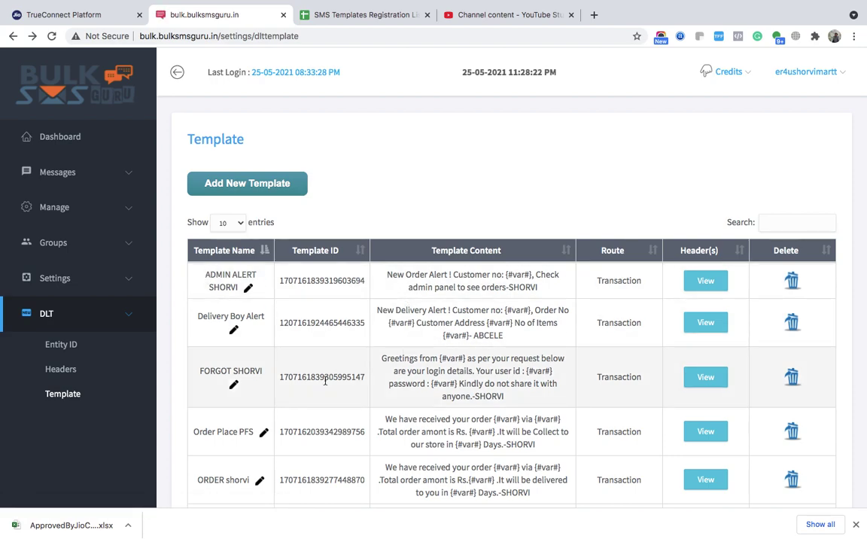
- Highlight the new Delivery Boy Alert row in the Bulk SMS Guru template list, then return to the registration sheet
{"action": "scroll", "coordinate": [203, 278], "scroll_direction": "down", "scroll_amount": 5}
{"action": "left_click_drag", "start_coordinate": [194, 159], "coordinate": [643, 171]}
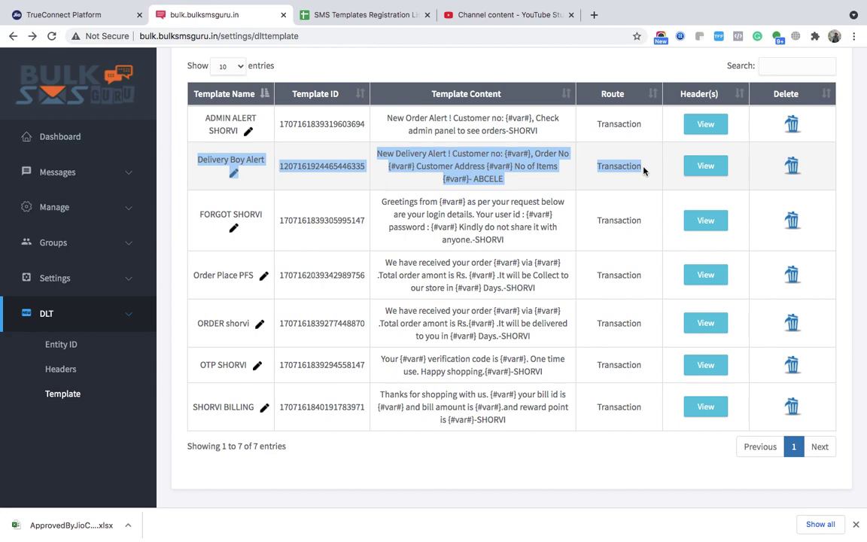
{"action": "key", "text": "super+Tab"}
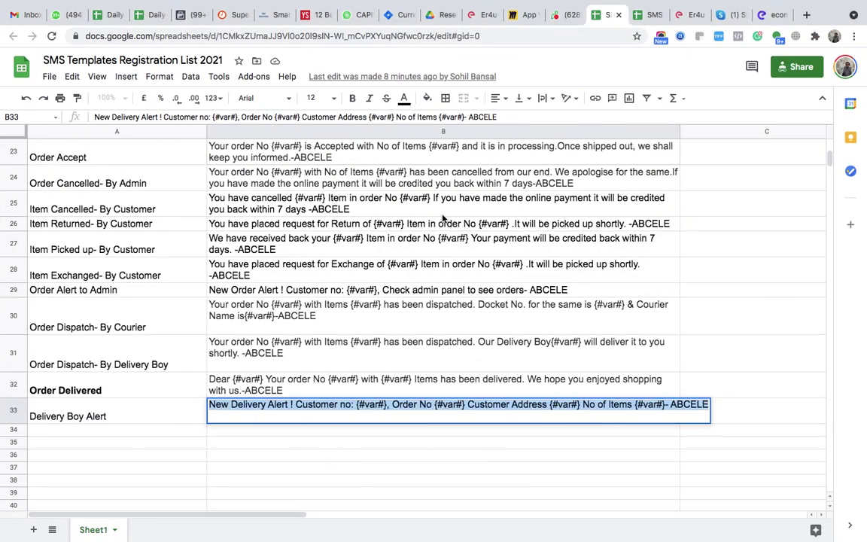
- Scroll through the registered template messages in the SMS Templates Registration List 2021 sheet
{"action": "left_click", "coordinate": [442, 214]}
{"action": "scroll", "coordinate": [443, 217], "scroll_direction": "up", "scroll_amount": 10}
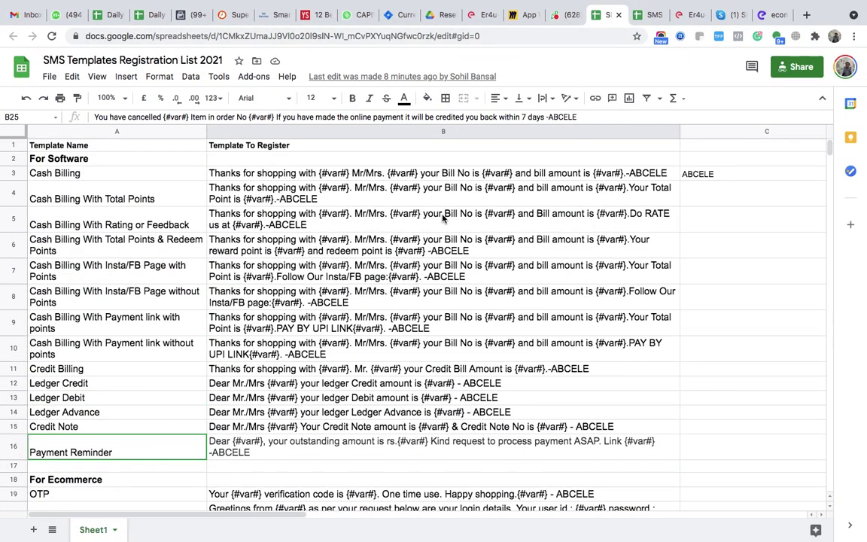
{"action": "scroll", "coordinate": [443, 217], "scroll_direction": "down", "scroll_amount": 10}
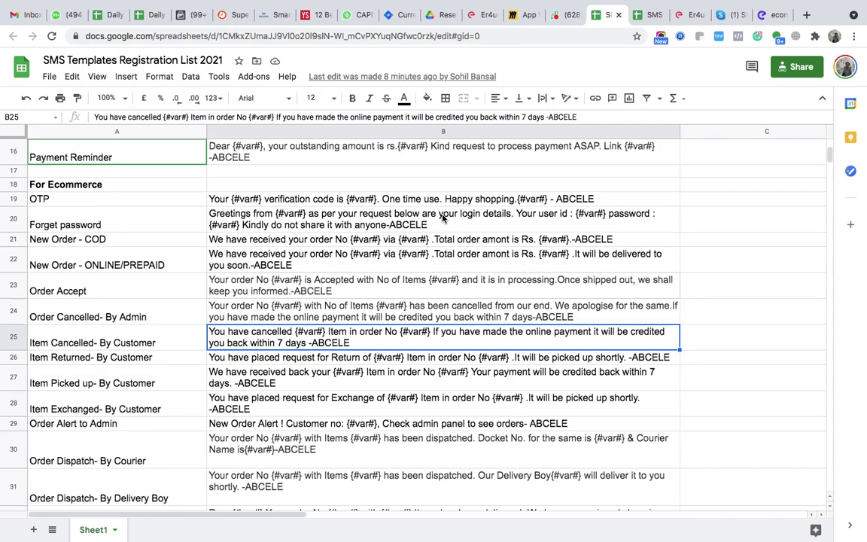
- Switch via Bulk SMS Guru to the Er4u browser tab showing the SMS Template page
{"action": "key", "text": "super+Tab"}
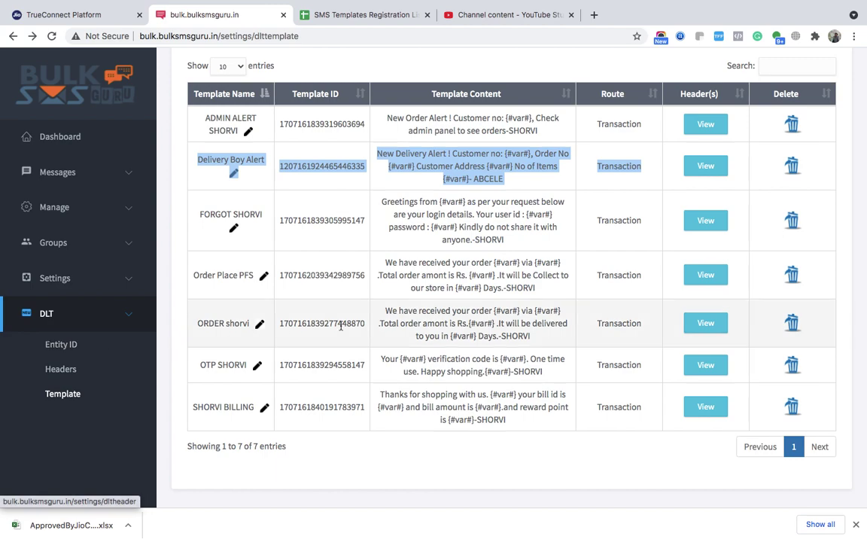
{"action": "key", "text": "ctrl+Left"}
{"action": "key", "text": "ctrl+Right"}
{"action": "key", "text": "ctrl+Right"}
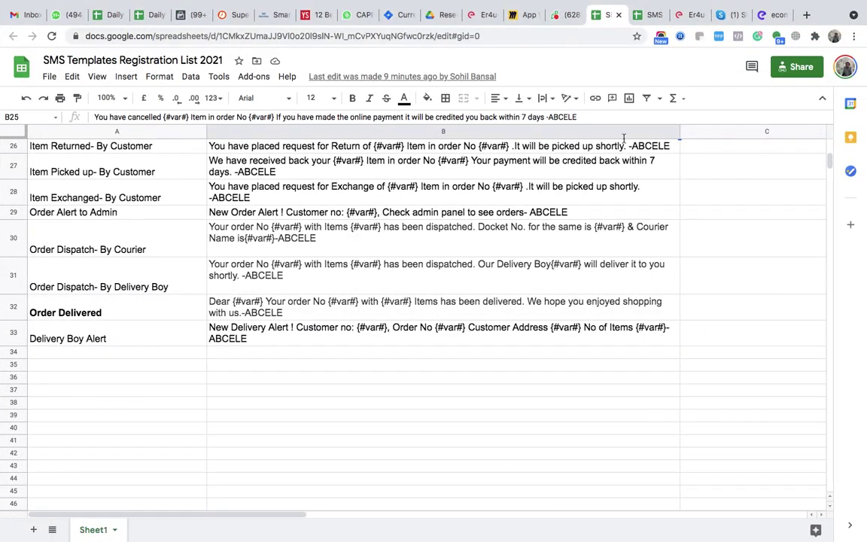
{"action": "left_click", "coordinate": [693, 16]}
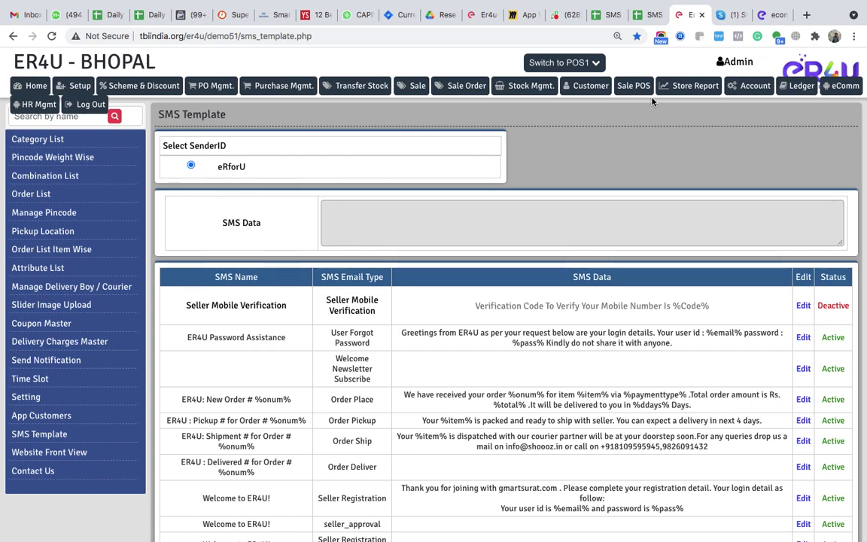
- Sign back into ER4U with the admin username and password, then open Manage Customer
{"action": "left_click", "coordinate": [592, 87]}
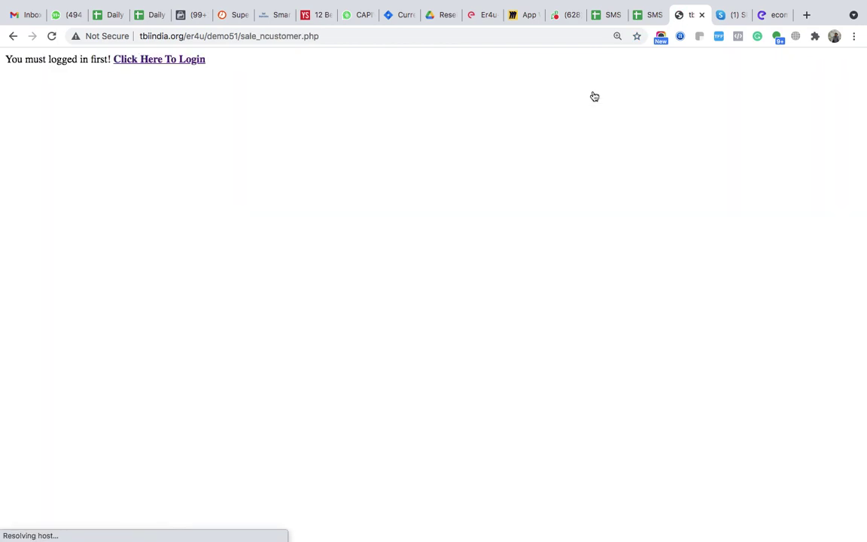
{"action": "left_click", "coordinate": [156, 67]}
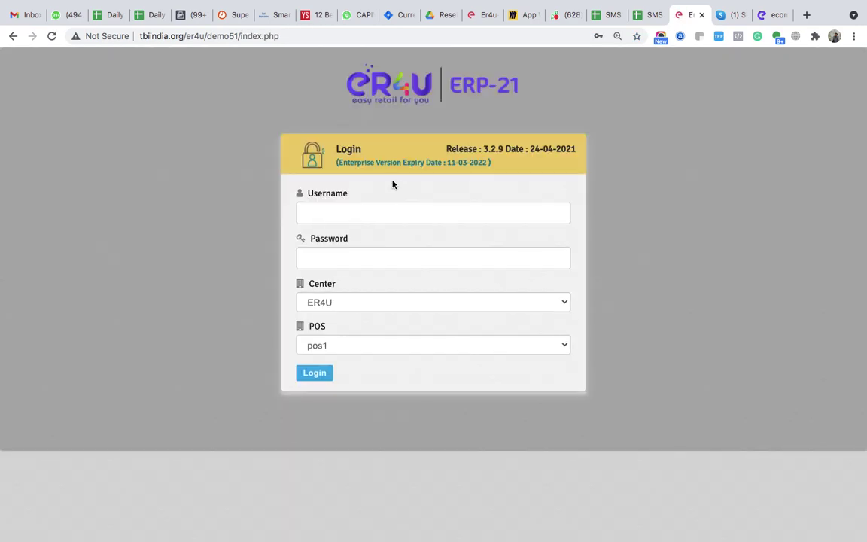
{"action": "left_click", "coordinate": [369, 211]}
{"action": "type", "text": "admin"}
{"action": "key", "text": "Tab"}
{"action": "type", "text": "1234"}
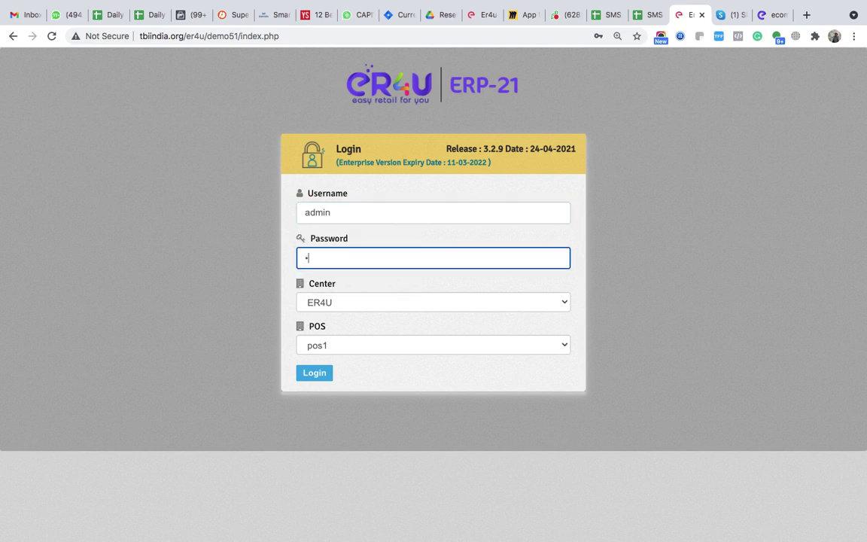
{"action": "key", "text": "Return"}
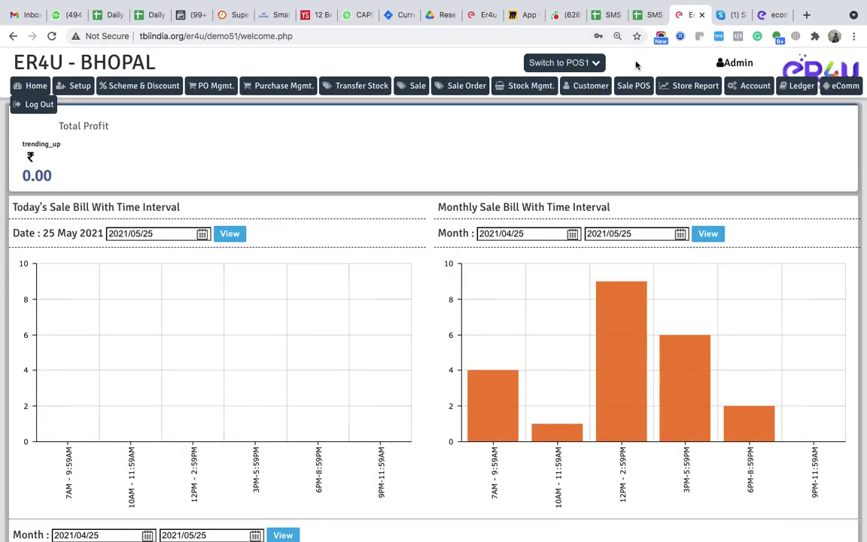
{"action": "left_click", "coordinate": [591, 87]}
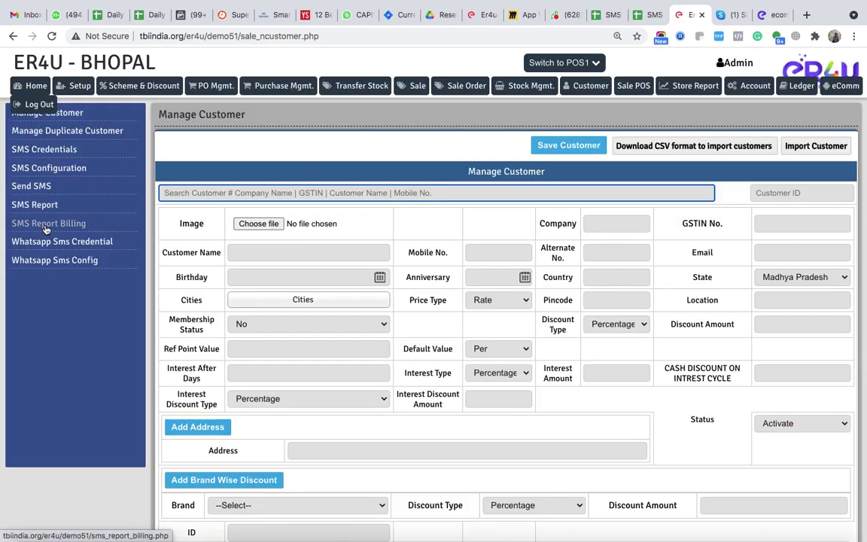
- Open SMS Configuration and set the template type to Single SMS
{"action": "left_click", "coordinate": [78, 167]}
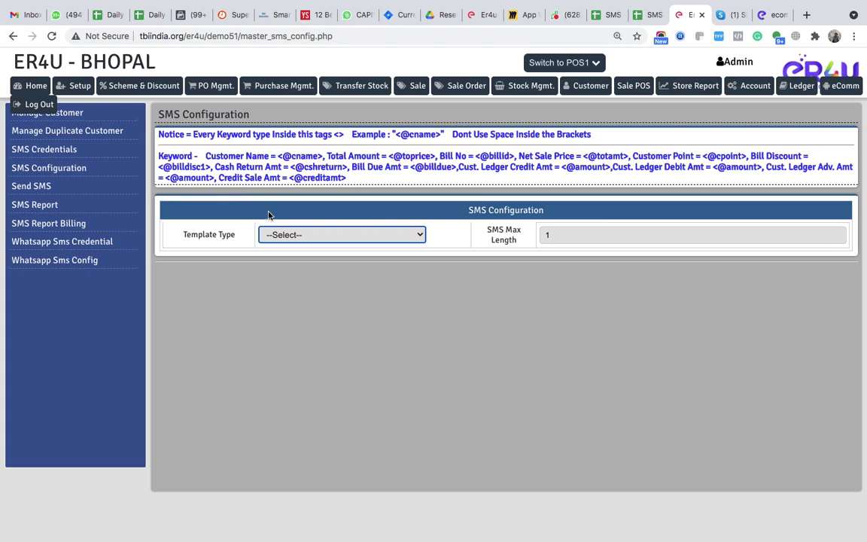
{"action": "left_click", "coordinate": [319, 239]}
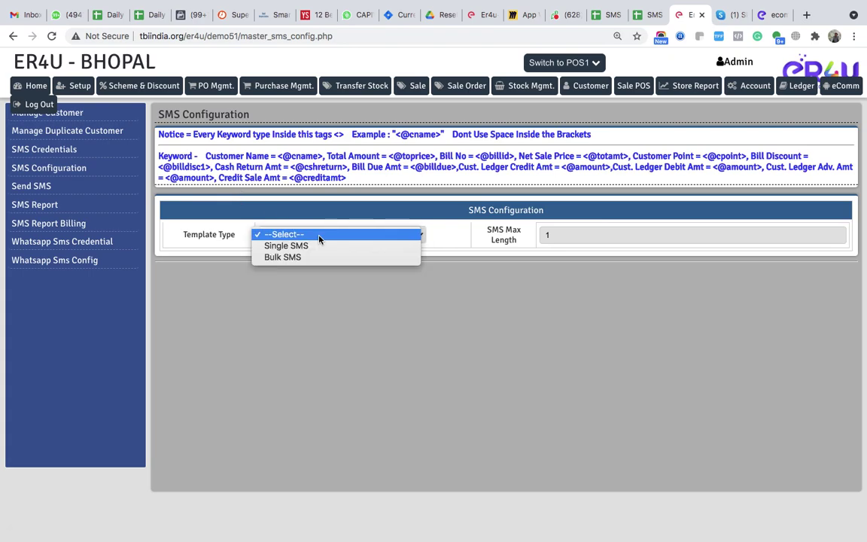
{"action": "left_click", "coordinate": [286, 246]}
- Scroll through the SMS configuration table, then go to the SMS Credentials page
{"action": "scroll", "coordinate": [394, 409], "scroll_direction": "down", "scroll_amount": 5}
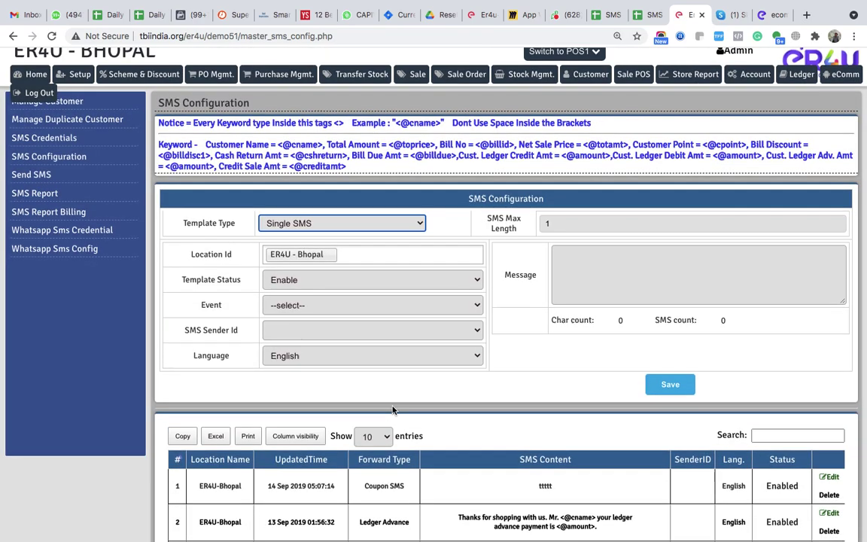
{"action": "scroll", "coordinate": [497, 367], "scroll_direction": "down", "scroll_amount": 1}
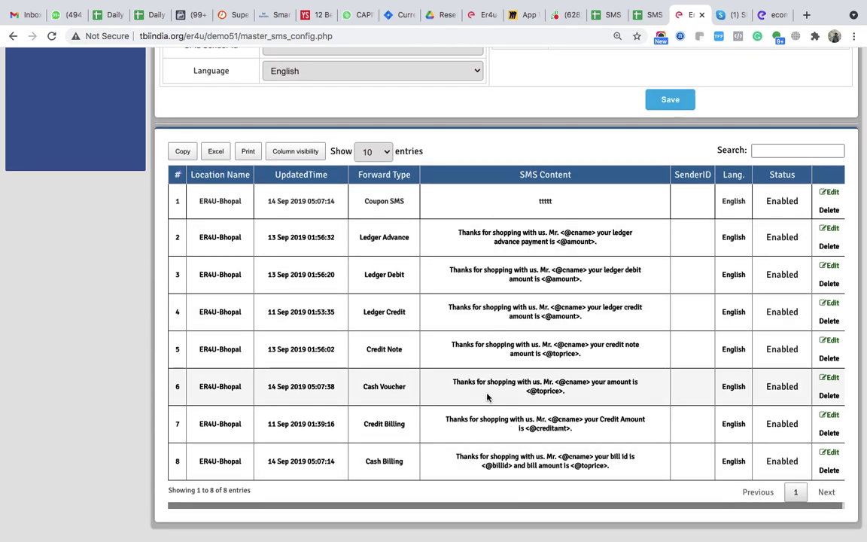
{"action": "scroll", "coordinate": [487, 397], "scroll_direction": "up", "scroll_amount": 5}
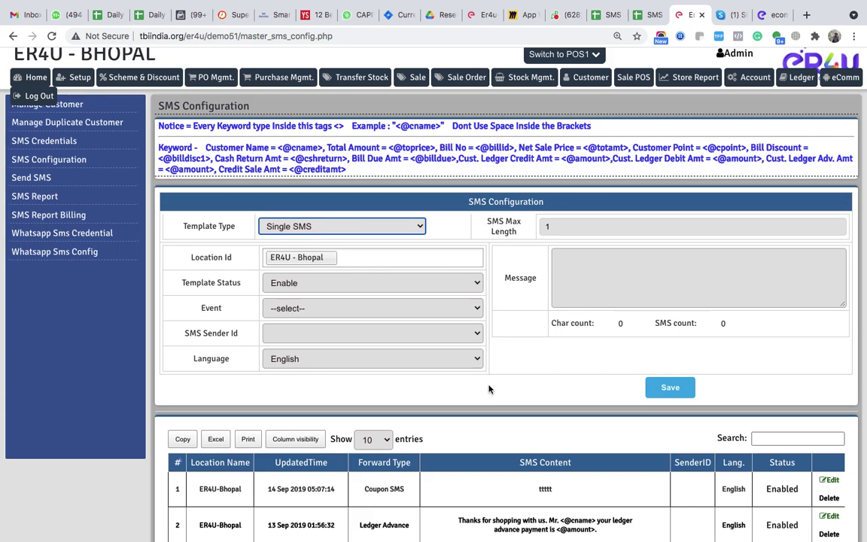
{"action": "scroll", "coordinate": [488, 388], "scroll_direction": "down", "scroll_amount": 4}
{"action": "scroll", "coordinate": [489, 389], "scroll_direction": "up", "scroll_amount": 4}
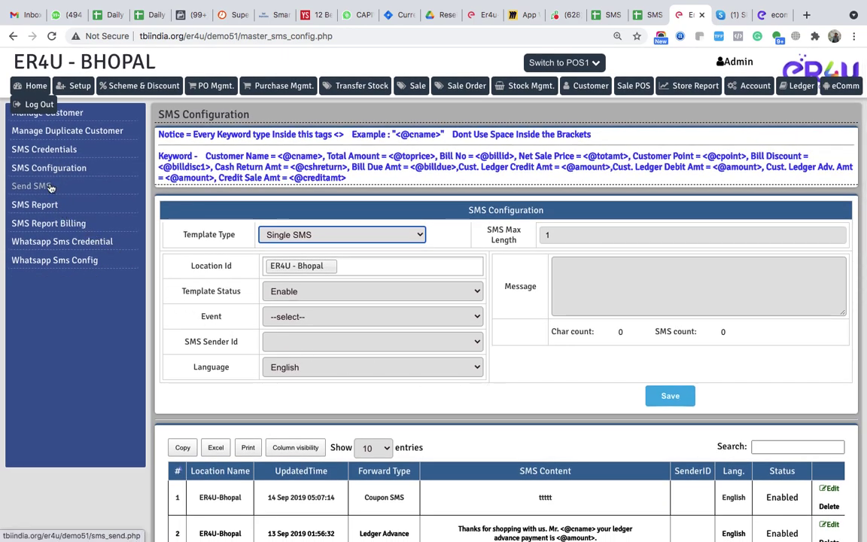
{"action": "left_click", "coordinate": [50, 155]}
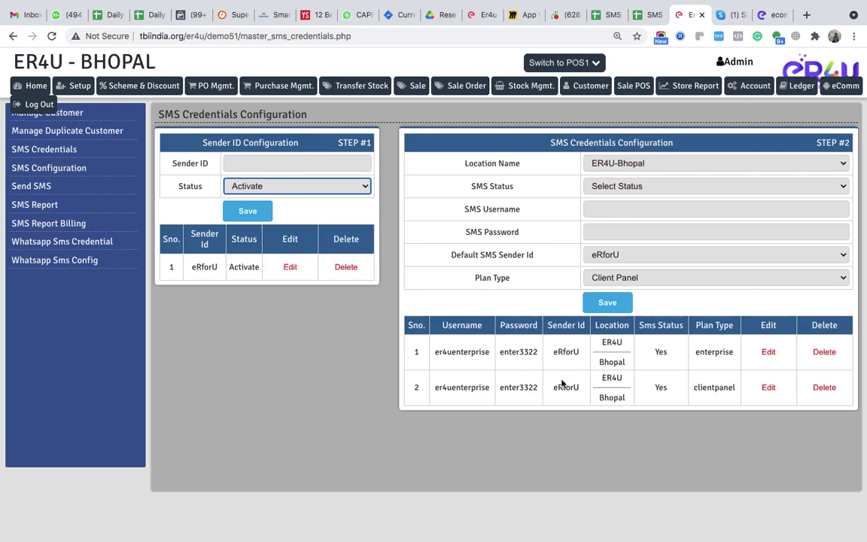
- Check the saved SMS username and password fields, briefly visiting the Bulk SMS Guru account options
{"action": "left_click", "coordinate": [602, 210]}
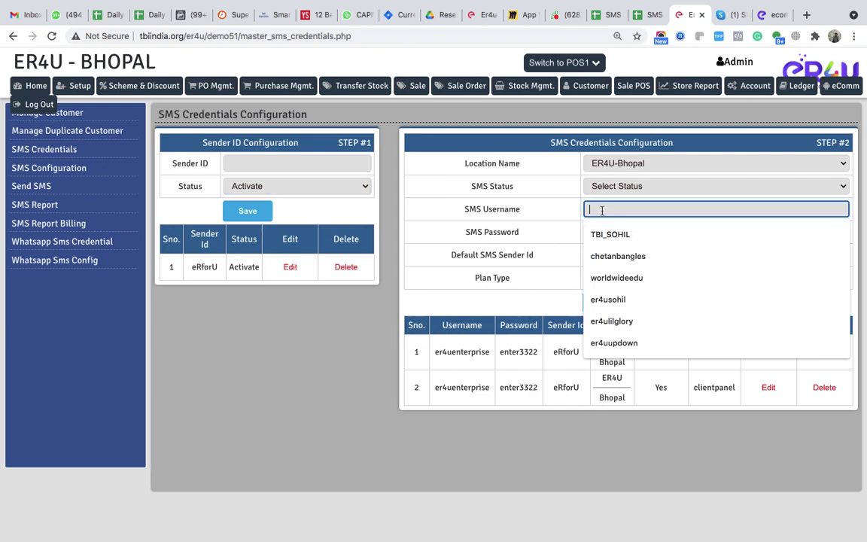
{"action": "left_click", "coordinate": [544, 213]}
{"action": "key", "text": "ctrl+Left"}
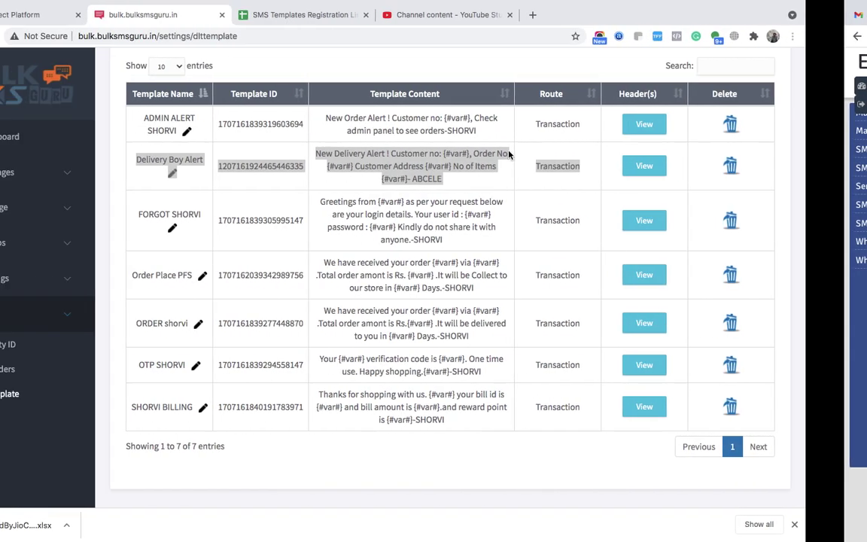
{"action": "scroll", "coordinate": [808, 81], "scroll_direction": "up", "scroll_amount": 5}
{"action": "left_click", "coordinate": [808, 75]}
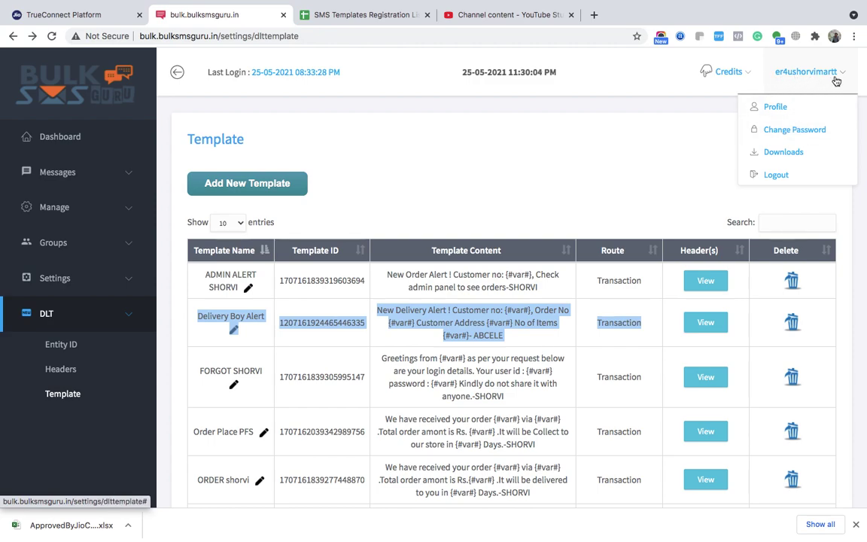
{"action": "key", "text": "ctrl+Right"}
{"action": "left_click", "coordinate": [607, 210]}
{"action": "left_click", "coordinate": [570, 229]}
{"action": "left_click", "coordinate": [611, 227]}
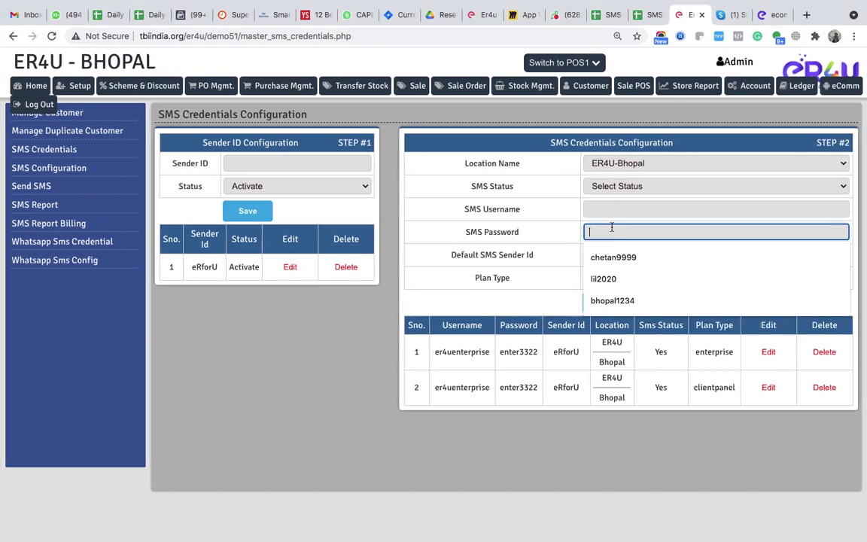
{"action": "left_click", "coordinate": [550, 242]}
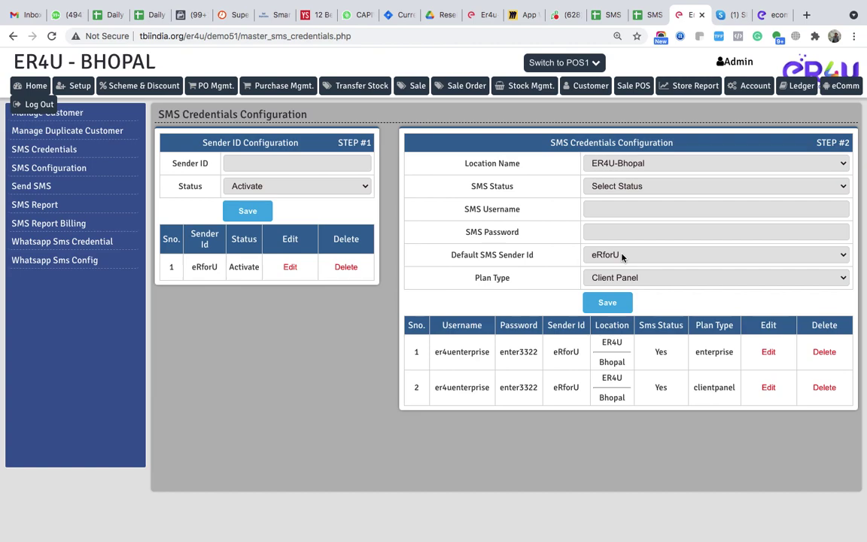
- Add ABCELE as a new sender ID and save it, confirming both prompts
{"action": "left_click", "coordinate": [300, 164]}
{"action": "type", "text": "ABE"}
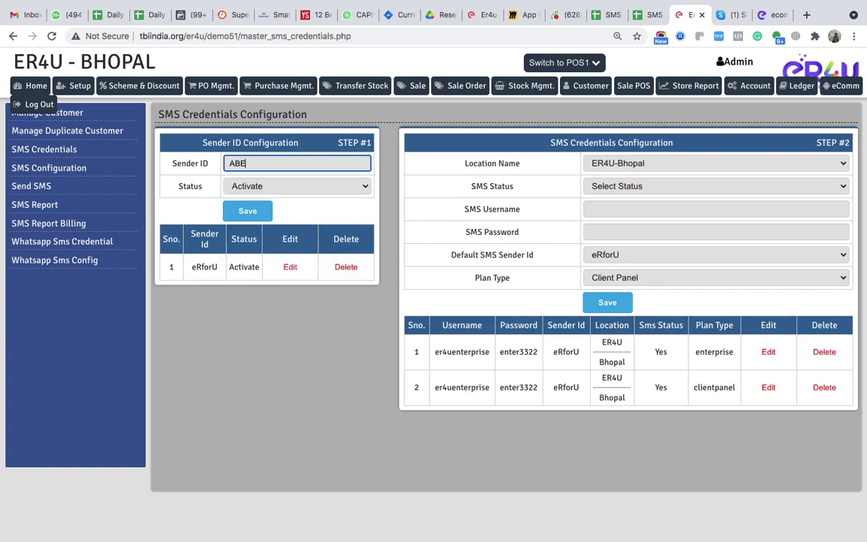
{"action": "type", "text": "ELE"}
{"action": "left_click", "coordinate": [256, 215]}
{"action": "left_click", "coordinate": [540, 107]}
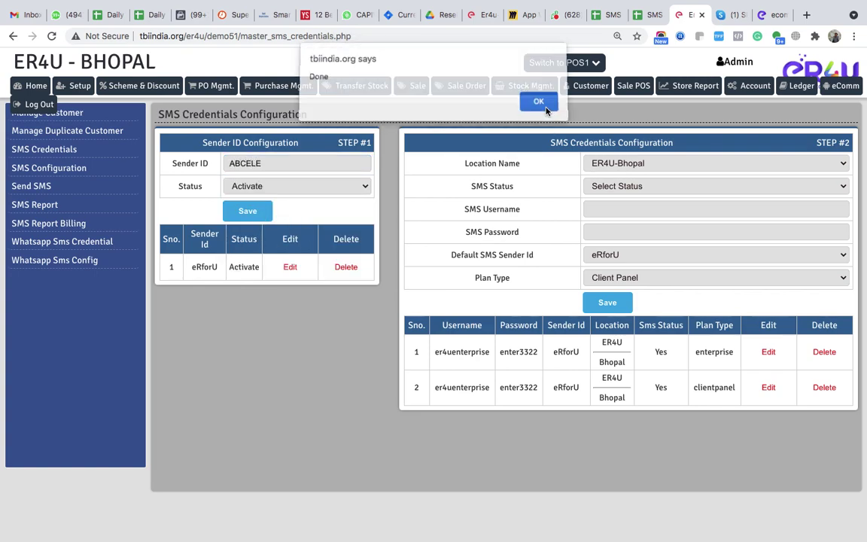
{"action": "left_click", "coordinate": [545, 108]}
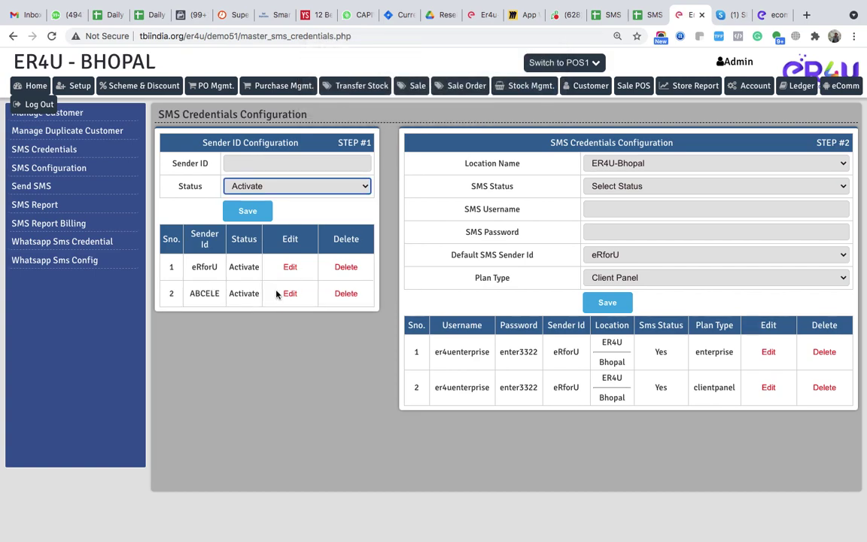
- Make ABCELE the default SMS sender ID and keep Client Panel as the plan type
{"action": "left_click", "coordinate": [614, 256]}
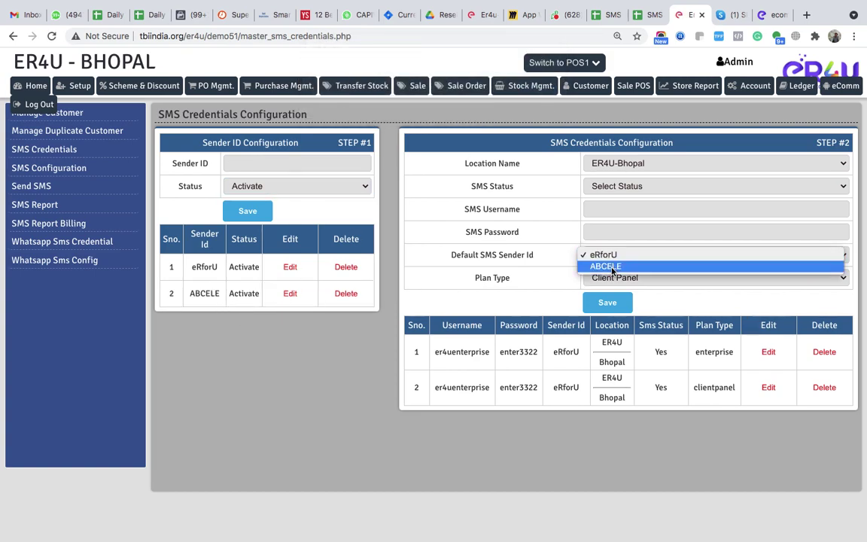
{"action": "left_click", "coordinate": [613, 268]}
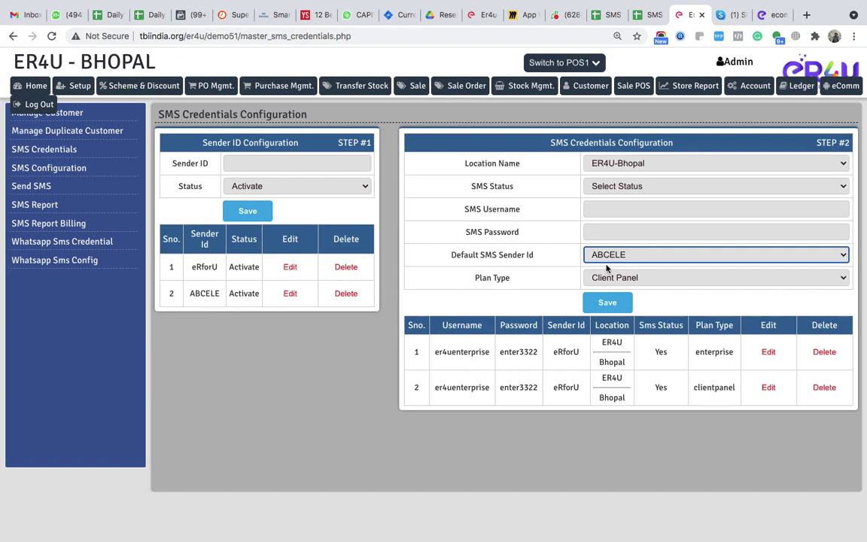
{"action": "left_click", "coordinate": [604, 216]}
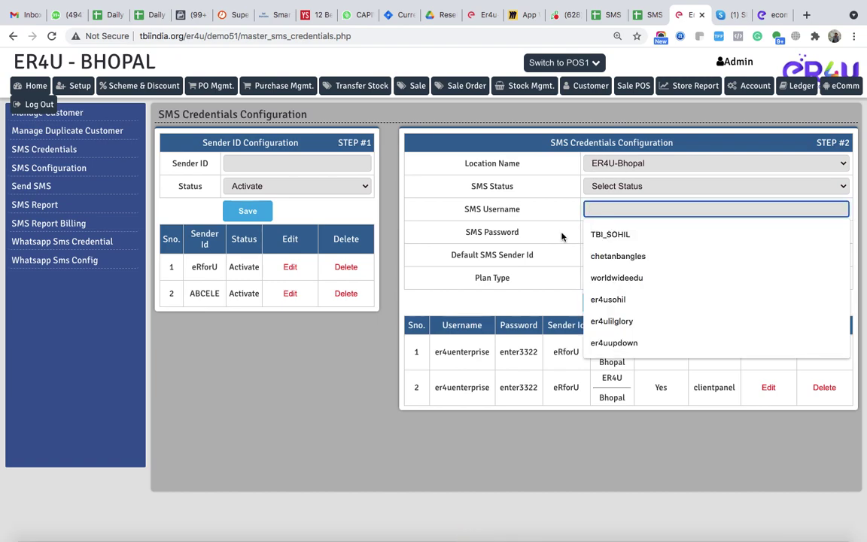
{"action": "left_click", "coordinate": [576, 277]}
{"action": "left_click", "coordinate": [642, 277]}
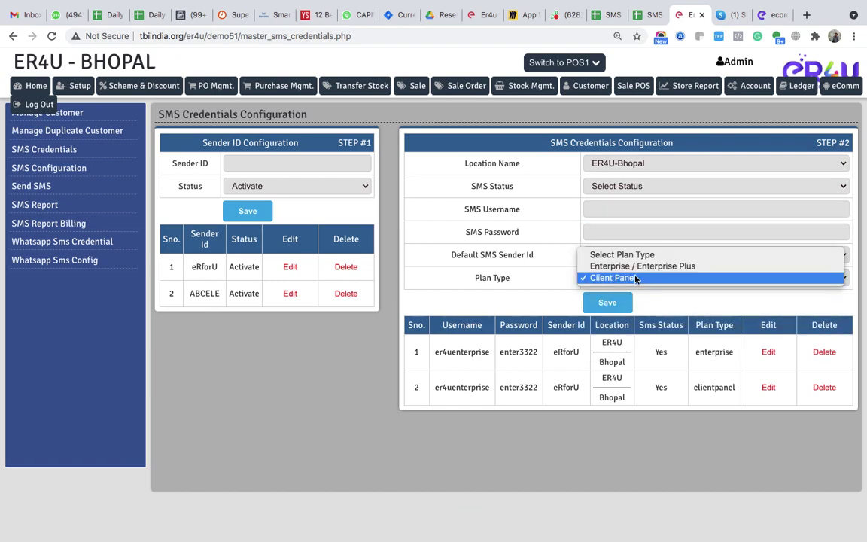
{"action": "left_click", "coordinate": [636, 278]}
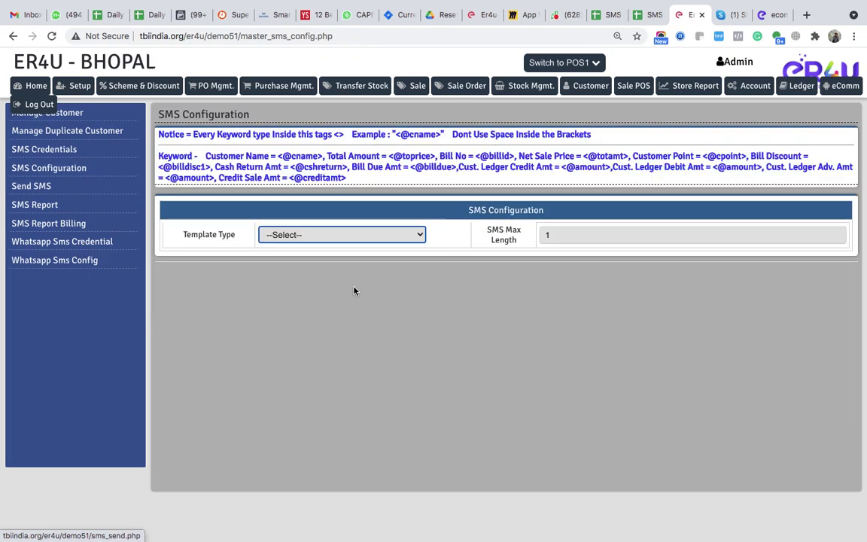
- Set the template type to Single SMS, review the table, then open the eComm category list
{"action": "left_click", "coordinate": [331, 236]}
{"action": "left_click", "coordinate": [322, 245]}
{"action": "scroll", "coordinate": [392, 323], "scroll_direction": "down", "scroll_amount": 1}
{"action": "scroll", "coordinate": [393, 323], "scroll_direction": "down", "scroll_amount": 4}
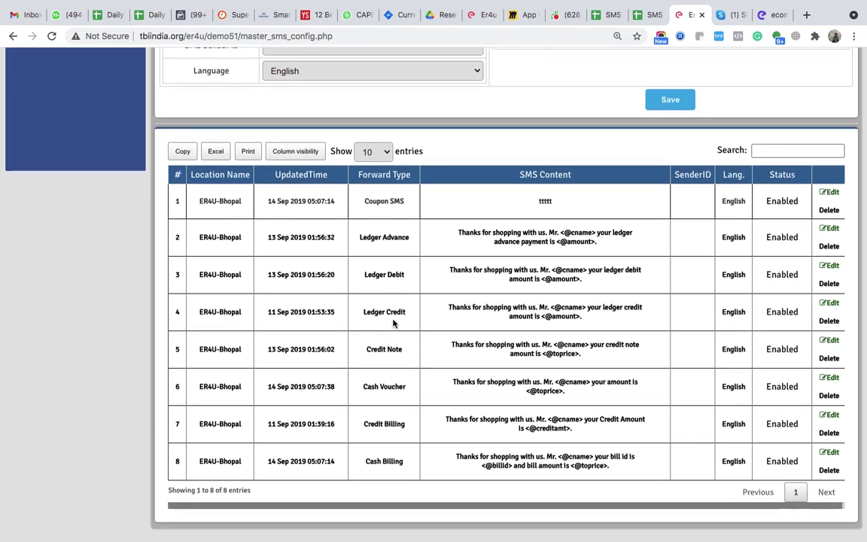
{"action": "scroll", "coordinate": [393, 323], "scroll_direction": "up", "scroll_amount": 5}
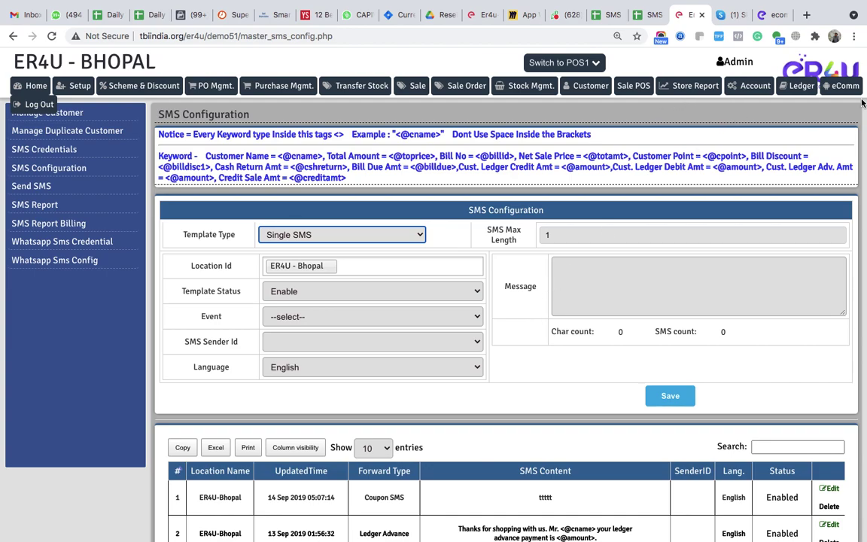
{"action": "left_click", "coordinate": [843, 86]}
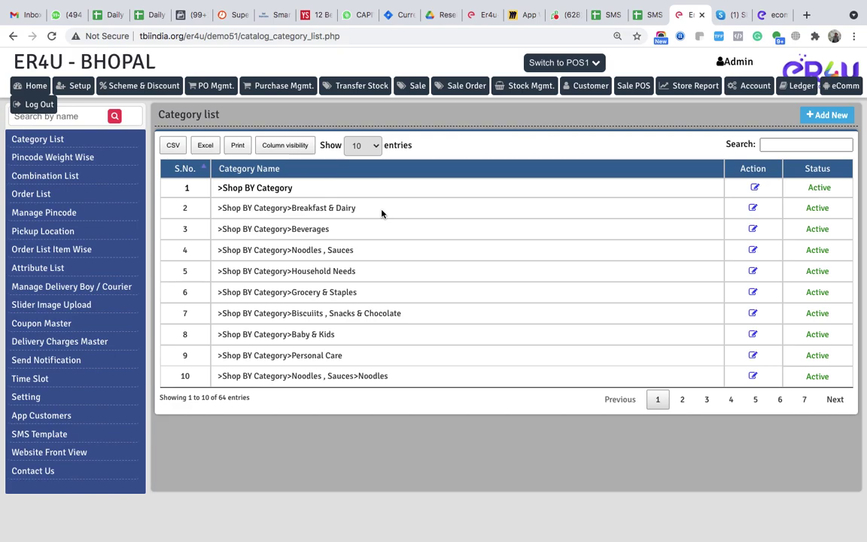
- Review the eComm SMS Template table and its eRforU sender ID, then swipe back to Bulk SMS Guru
{"action": "left_click", "coordinate": [40, 435]}
{"action": "scroll", "coordinate": [465, 382], "scroll_direction": "down", "scroll_amount": 1}
{"action": "scroll", "coordinate": [465, 382], "scroll_direction": "down", "scroll_amount": 5}
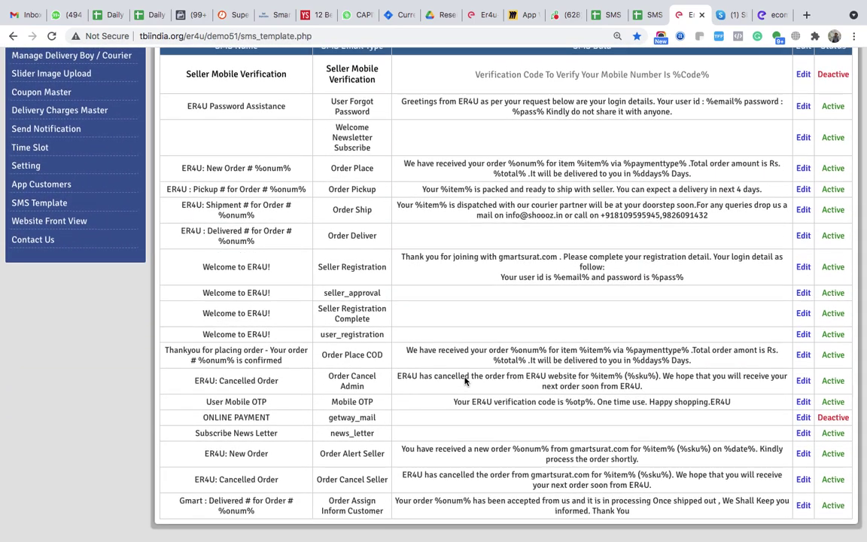
{"action": "scroll", "coordinate": [465, 382], "scroll_direction": "up", "scroll_amount": 6}
{"action": "double_click", "coordinate": [231, 167]}
{"action": "left_click", "coordinate": [231, 167]}
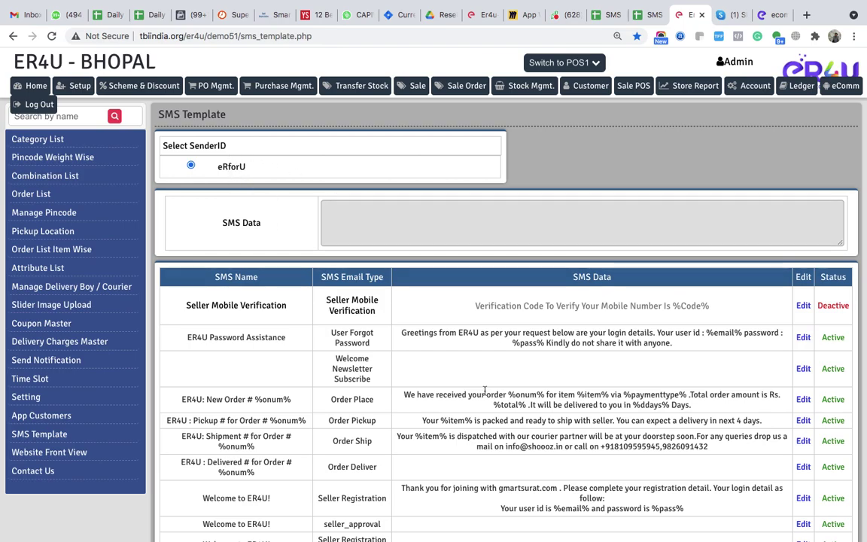
{"action": "scroll", "coordinate": [485, 389], "scroll_direction": "down", "scroll_amount": 5}
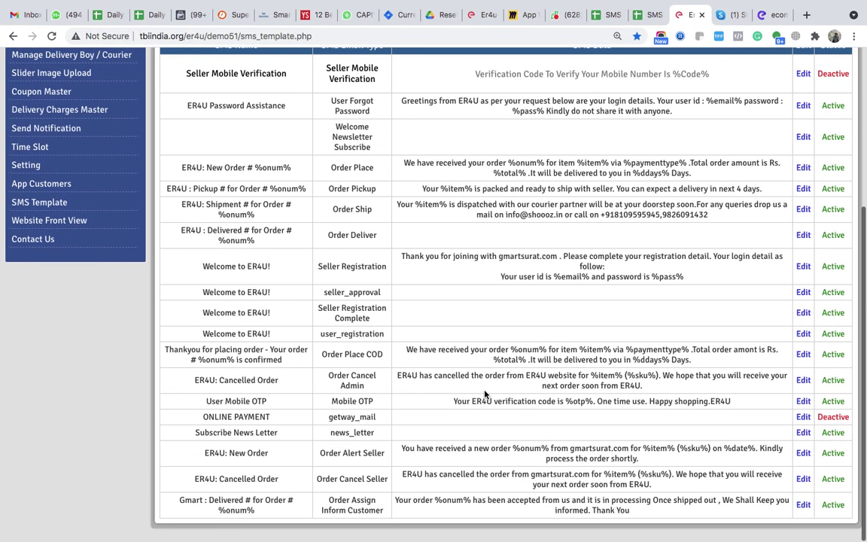
{"action": "scroll", "coordinate": [485, 394], "scroll_direction": "up", "scroll_amount": 5}
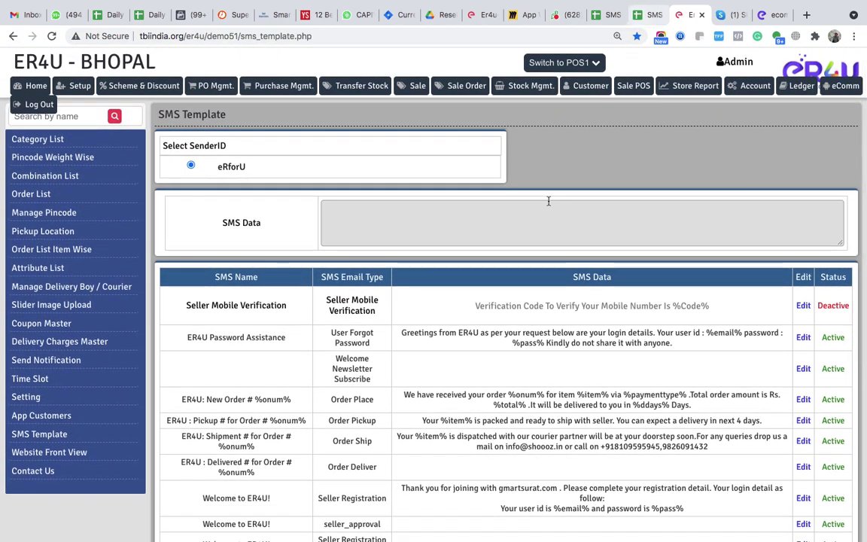
{"action": "key", "text": "ctrl+Right"}
{"action": "key", "text": "ctrl+Left"}
{"action": "key", "text": "ctrl+Left"}
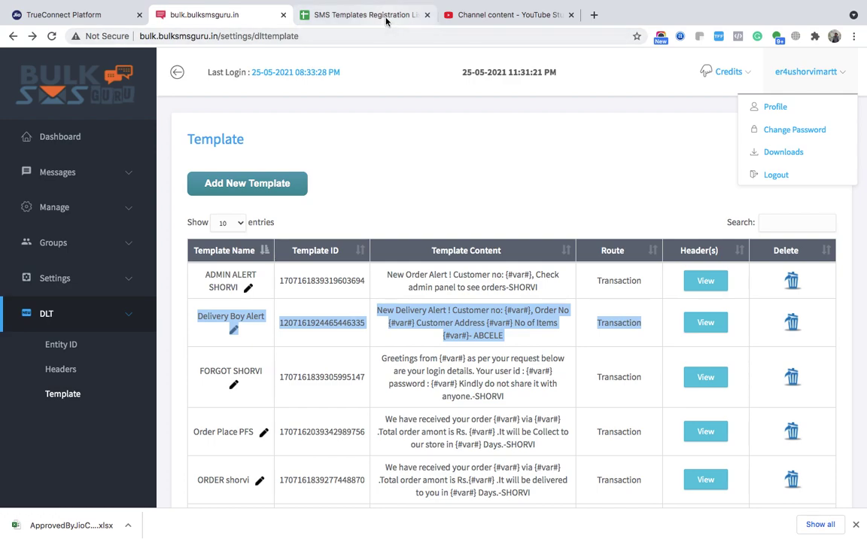
- Open the SMS Templates Registration List 2021 spreadsheet tab in Chrome
{"action": "left_click", "coordinate": [367, 15]}
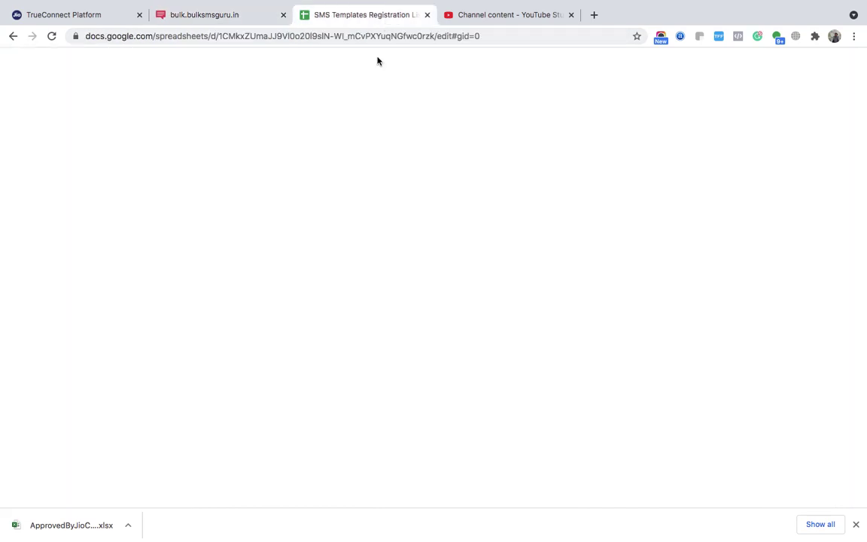